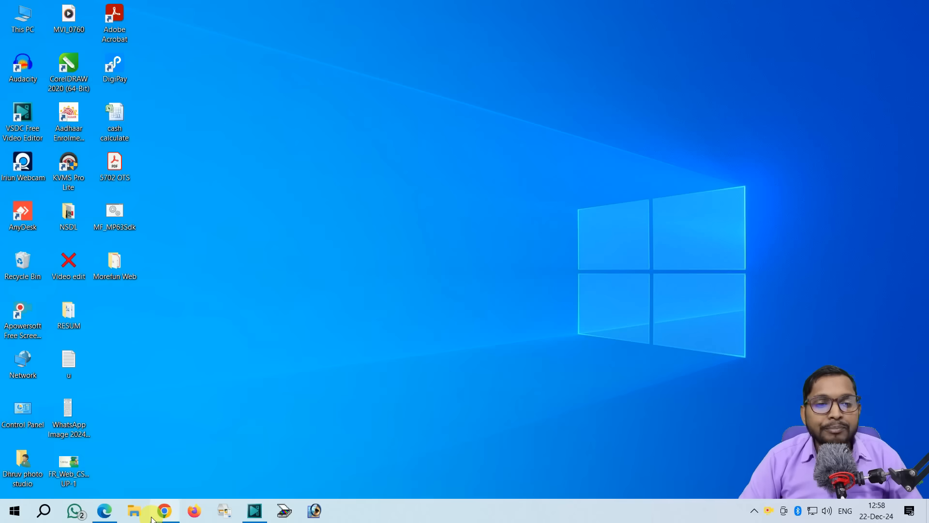
Open a new Chrome window from the taskbar and maximize it
{"action": "right_click", "coordinate": [164, 513]}
{"action": "left_click", "coordinate": [161, 489]}
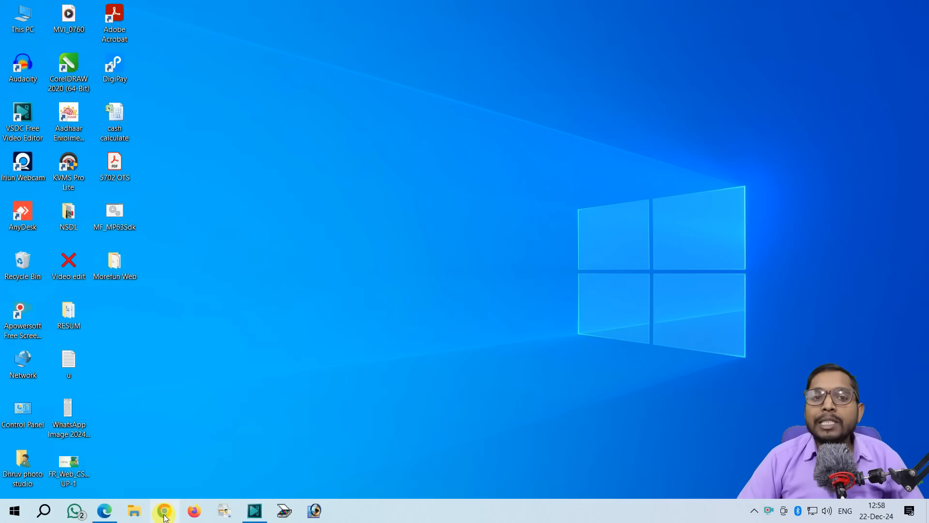
{"action": "left_click", "coordinate": [164, 511]}
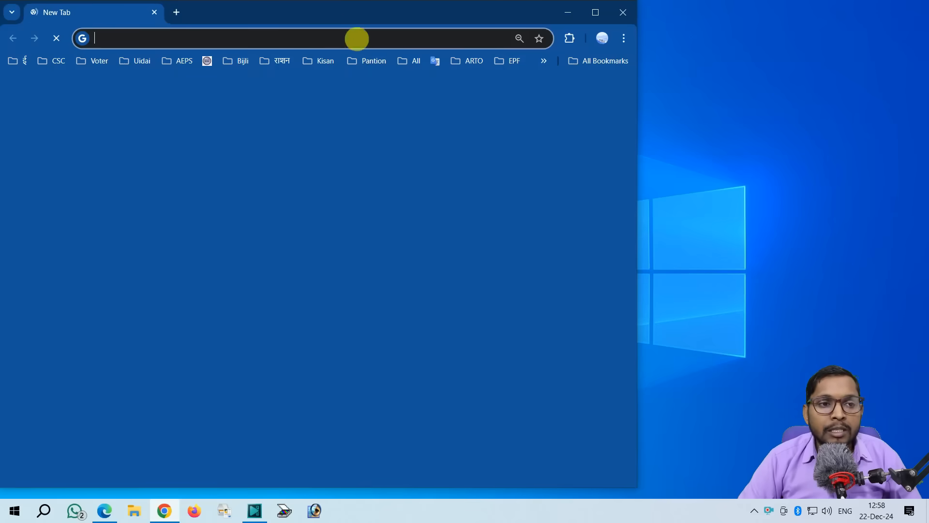
{"action": "left_click", "coordinate": [595, 12]}
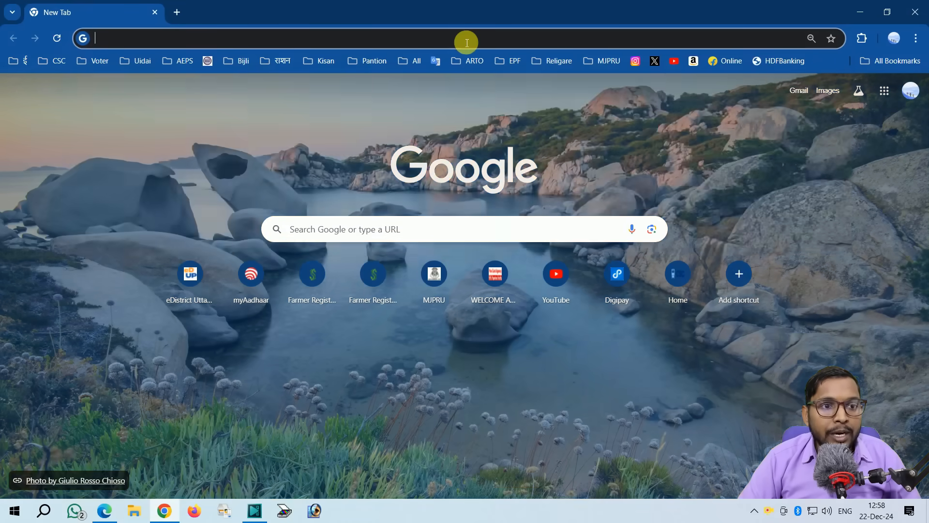
Load the UP Farmer Registry site from the 'up' address suggestion and choose CSC login
{"action": "left_click", "coordinate": [467, 42]}
{"action": "type", "text": "up"}
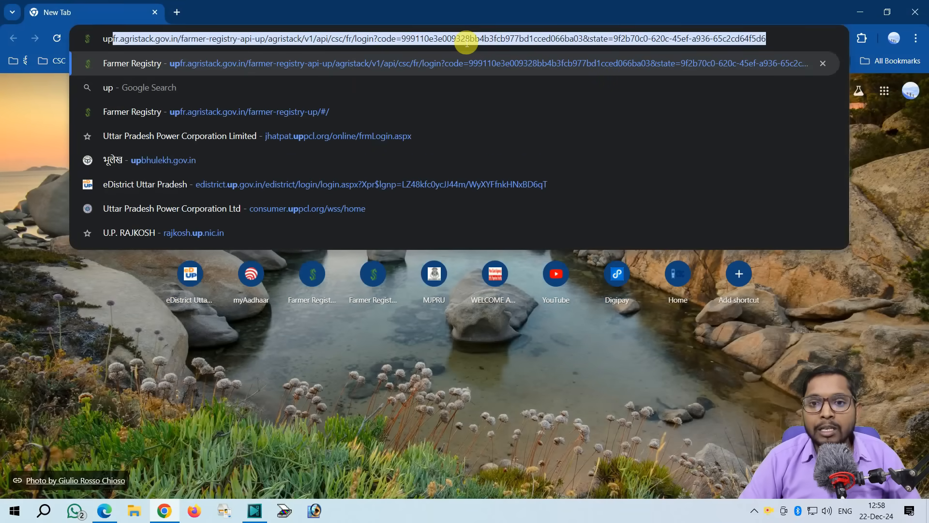
{"action": "key", "text": "Return"}
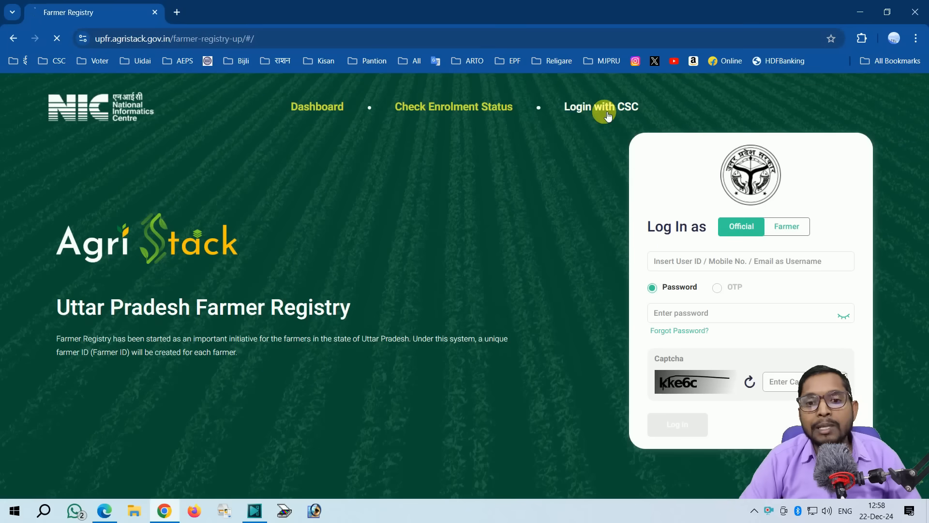
{"action": "left_click", "coordinate": [603, 110]}
Sign in to Digital Seva Connect with the saved CSC login, Windows PIN and a refreshed captcha
{"action": "left_click", "coordinate": [603, 223]}
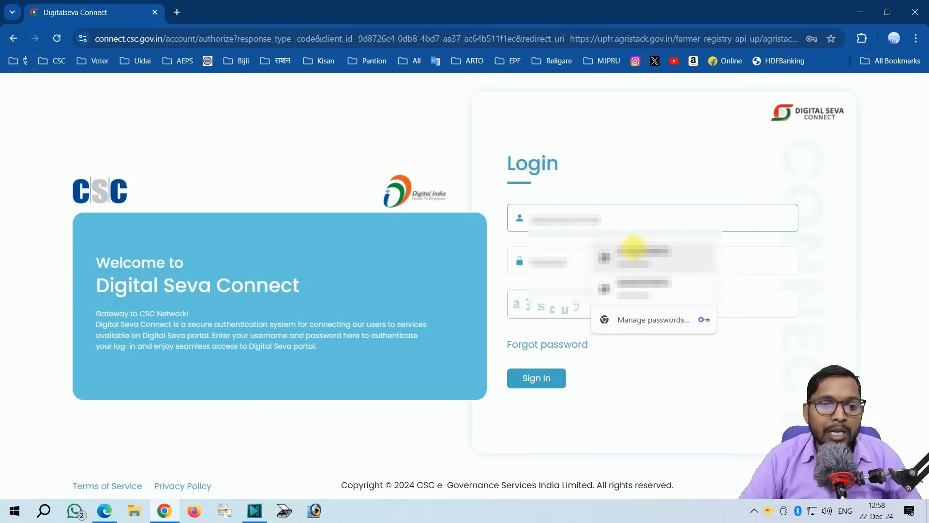
{"action": "left_click", "coordinate": [632, 248]}
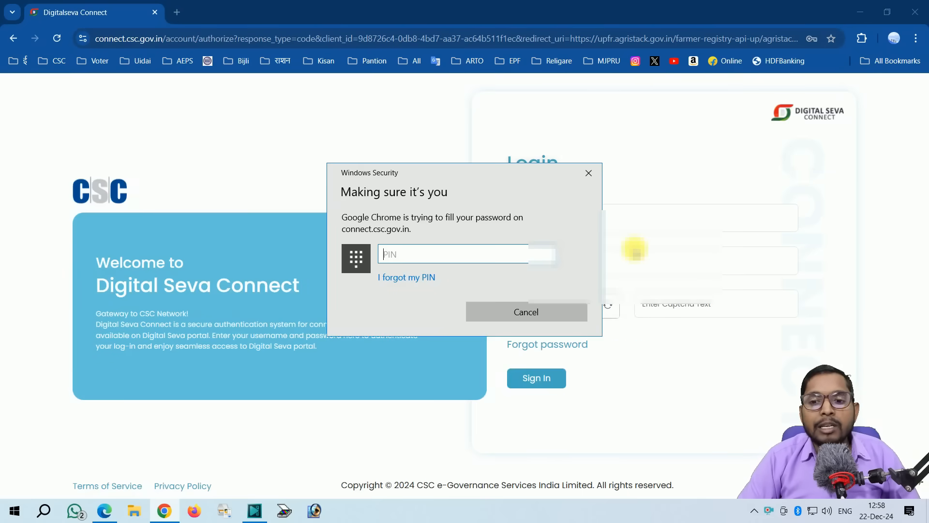
{"action": "type", "text": "••••"}
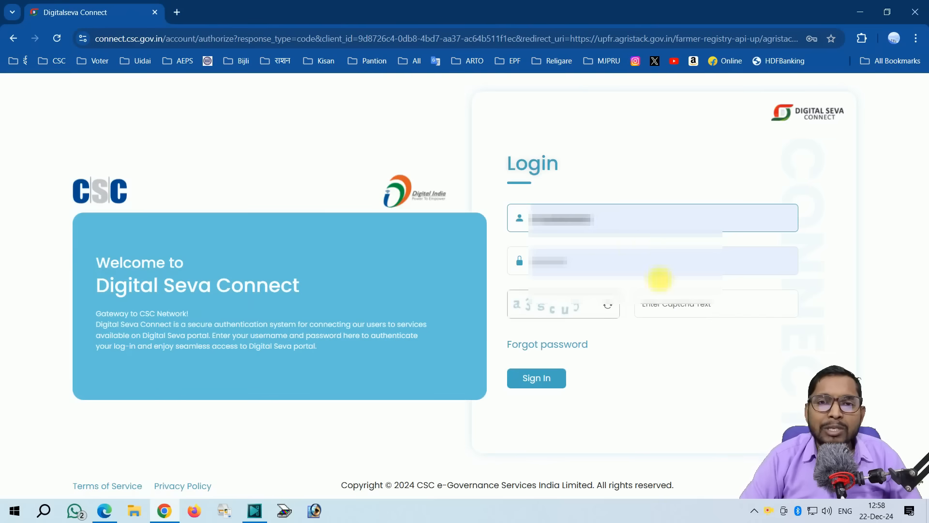
{"action": "left_click", "coordinate": [608, 305]}
{"action": "left_click", "coordinate": [672, 306]}
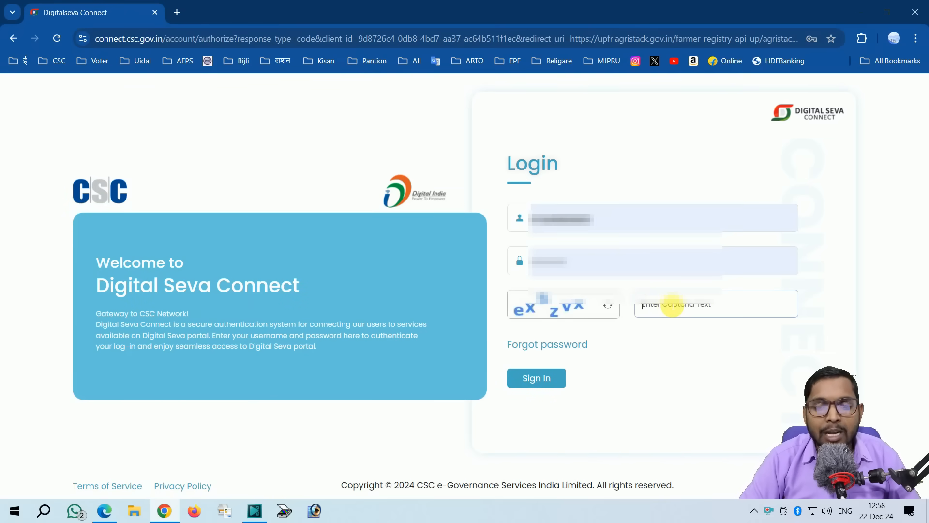
{"action": "type", "text": "ex"}
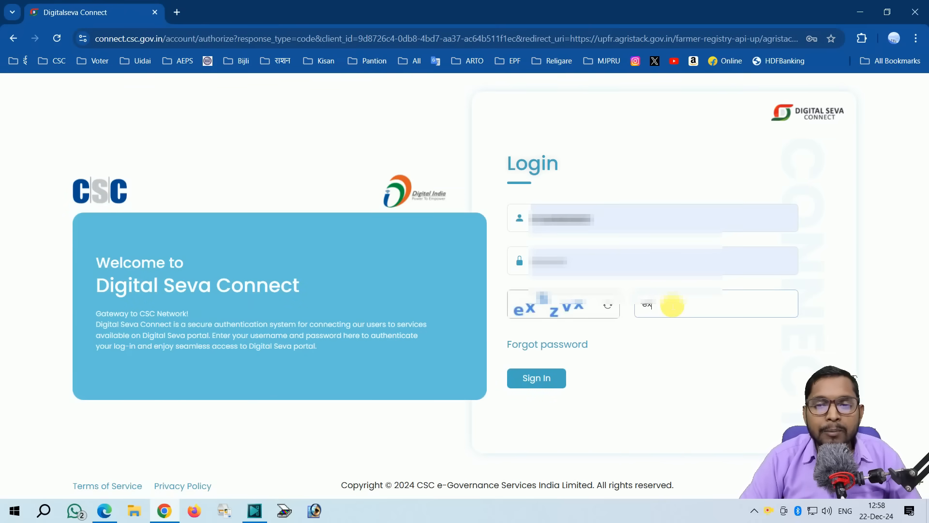
{"action": "type", "text": "qzvx"}
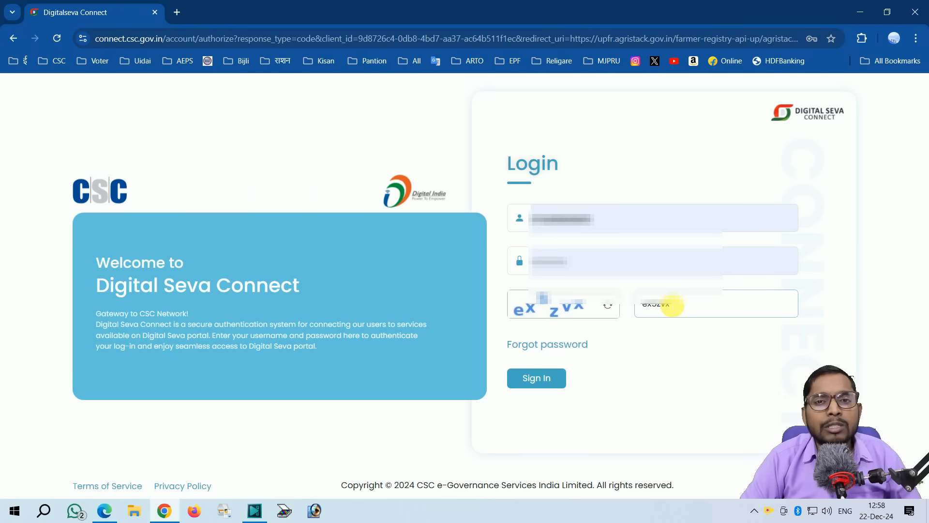
{"action": "left_click", "coordinate": [541, 378]}
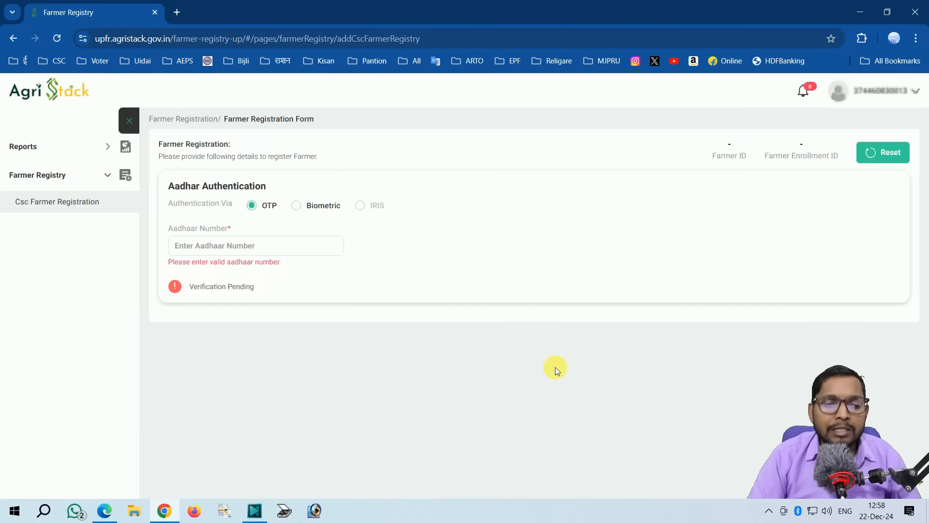
Enter the farmer's Aadhaar number and confirm it with the received OTP
{"action": "left_click", "coordinate": [267, 251]}
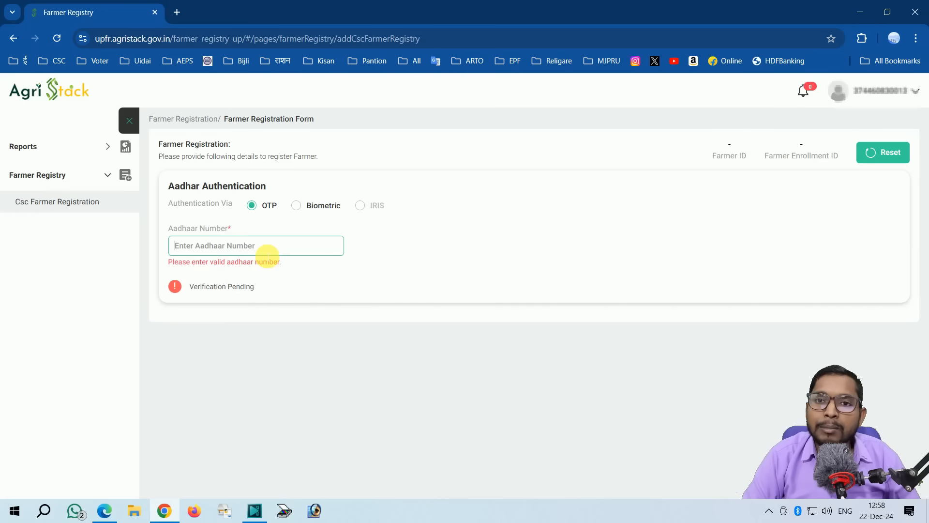
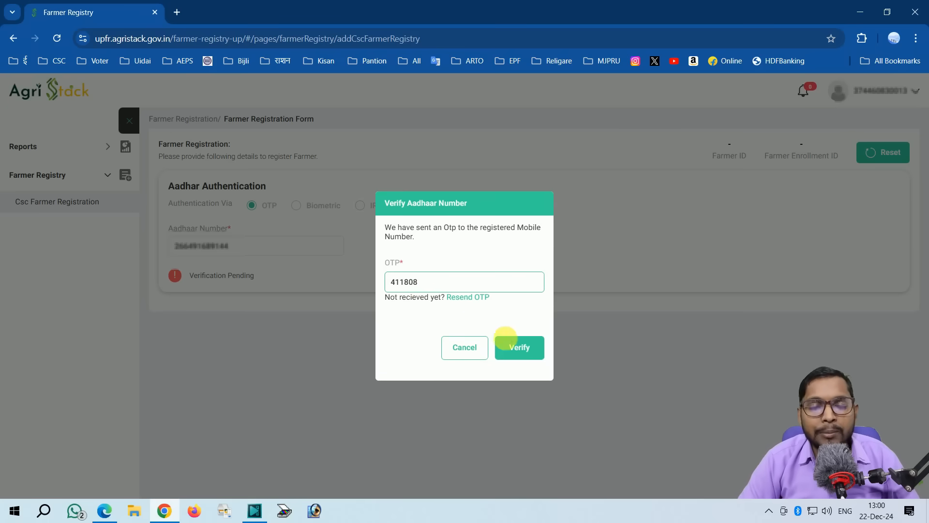
{"action": "left_click", "coordinate": [513, 347]}
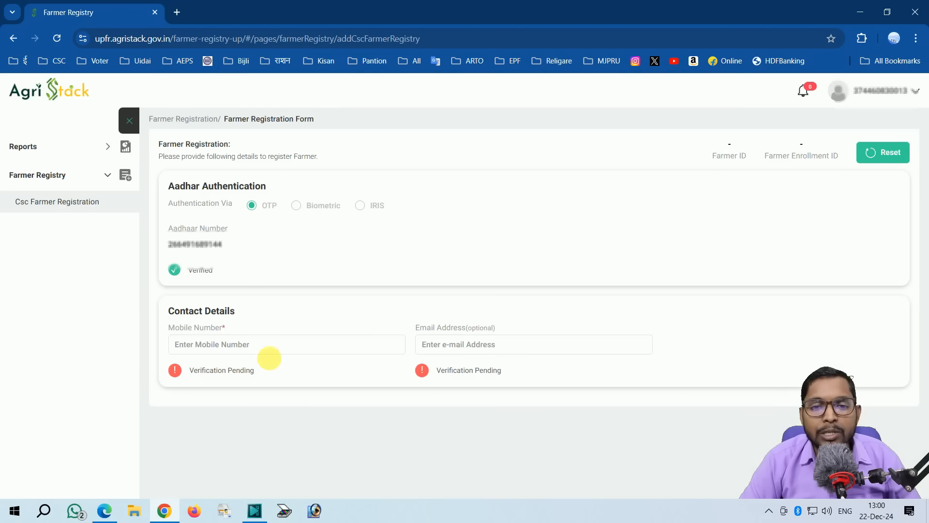
Enter the farmer's mobile number and confirm it with the SMS verification code
{"action": "left_click", "coordinate": [239, 347]}
{"action": "type", "text": "7505"}
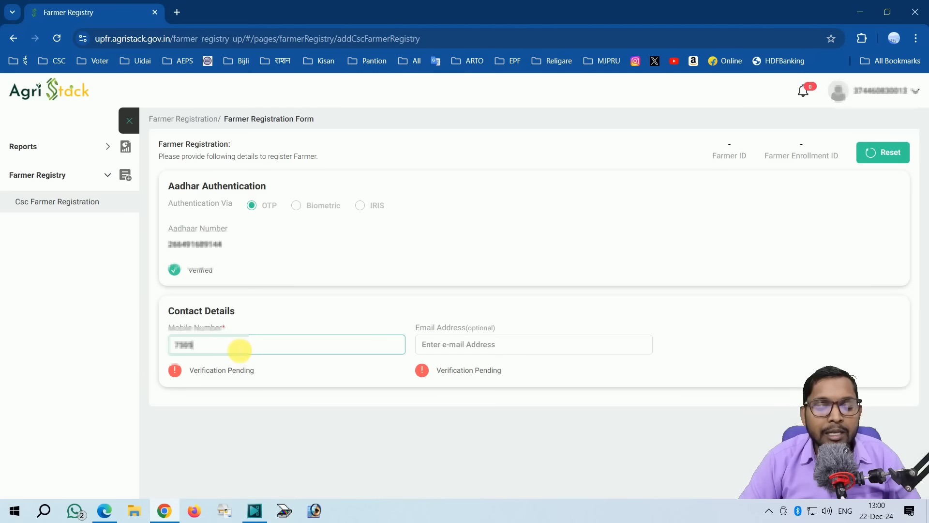
{"action": "type", "text": "•••••"}
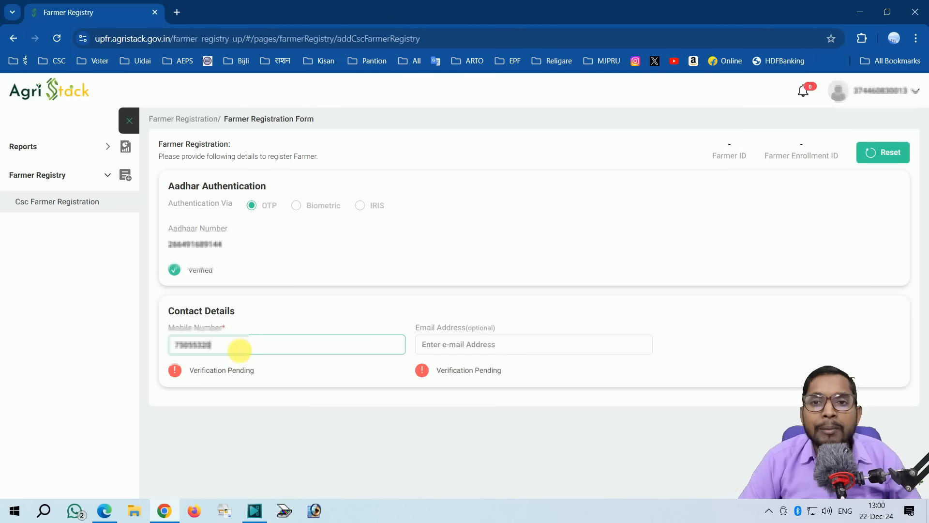
{"action": "type", "text": "6"}
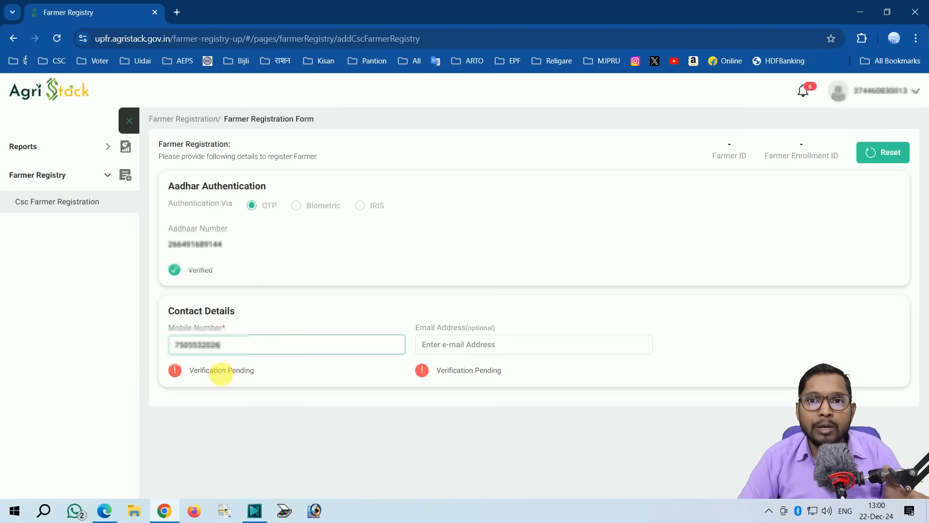
{"action": "left_click", "coordinate": [225, 371]}
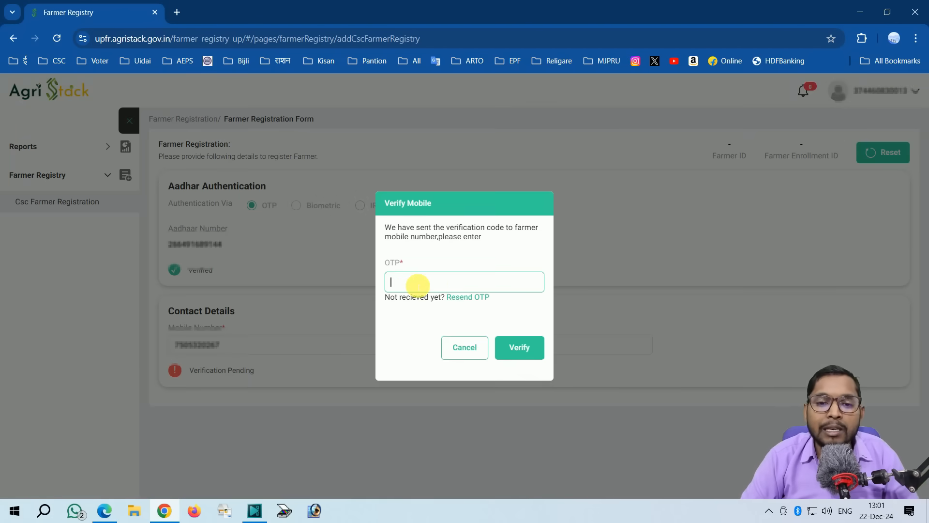
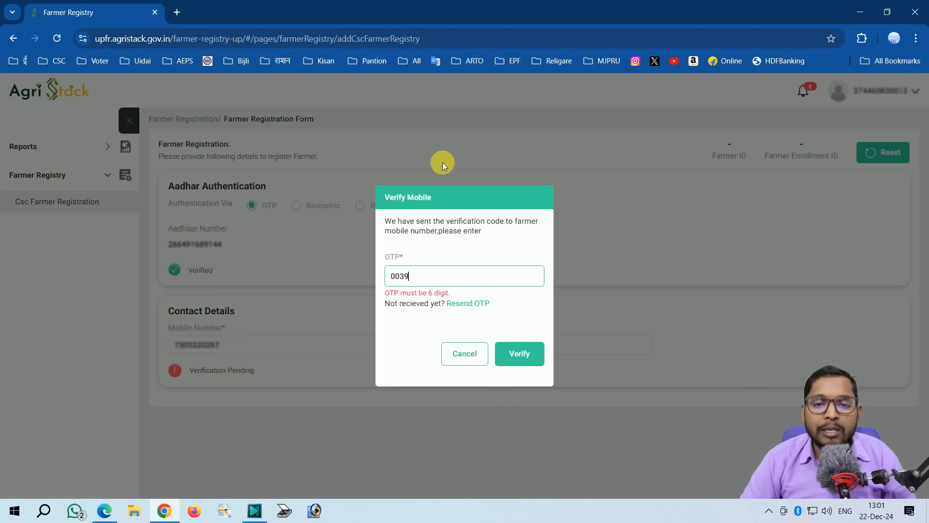
{"action": "left_click", "coordinate": [517, 346]}
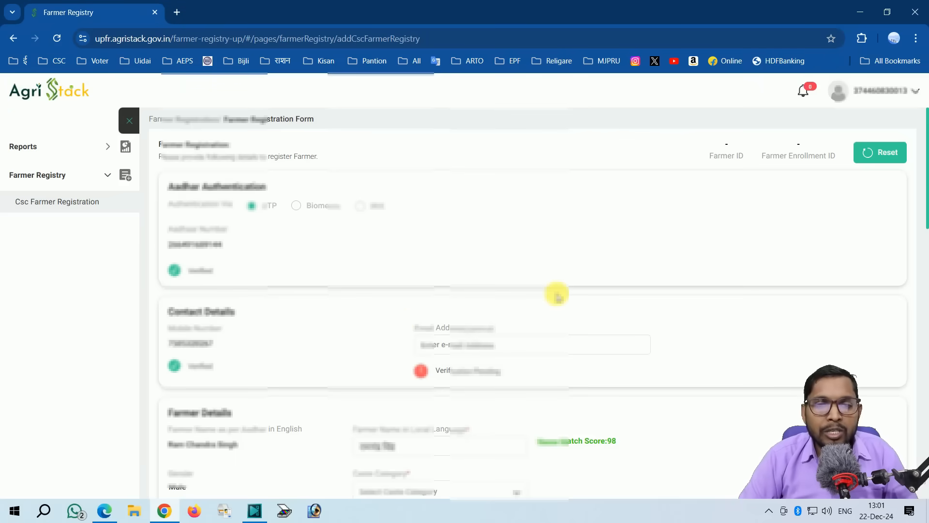
Set the farmer's caste category to OBC
{"action": "scroll", "coordinate": [556, 295], "scroll_direction": "down", "scroll_amount": 5}
{"action": "left_click", "coordinate": [438, 256]}
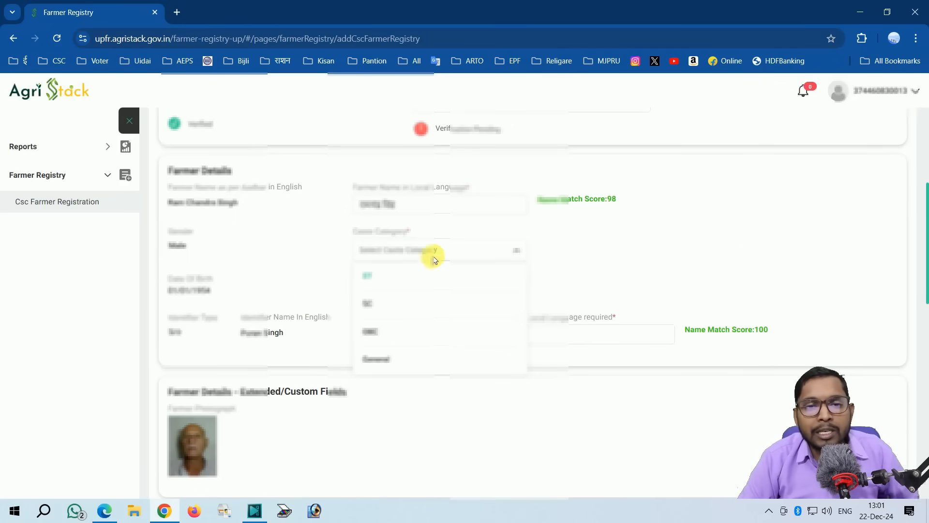
{"action": "left_click", "coordinate": [389, 329]}
Set Farmer Type to Owner, tick Agriculture as occupation, and bring up Fetch Land Details
{"action": "scroll", "coordinate": [506, 259], "scroll_direction": "down", "scroll_amount": 6}
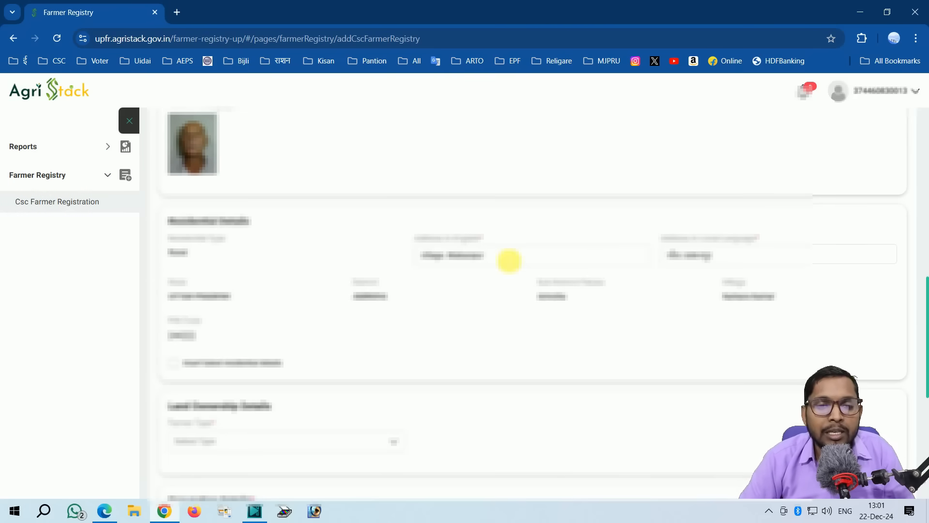
{"action": "scroll", "coordinate": [508, 260], "scroll_direction": "down", "scroll_amount": 2}
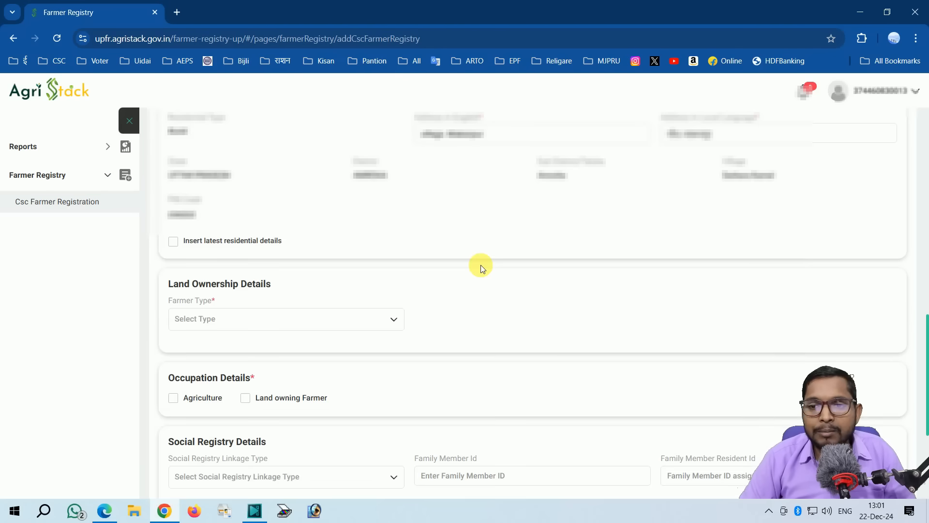
{"action": "scroll", "coordinate": [481, 268], "scroll_direction": "down", "scroll_amount": 3}
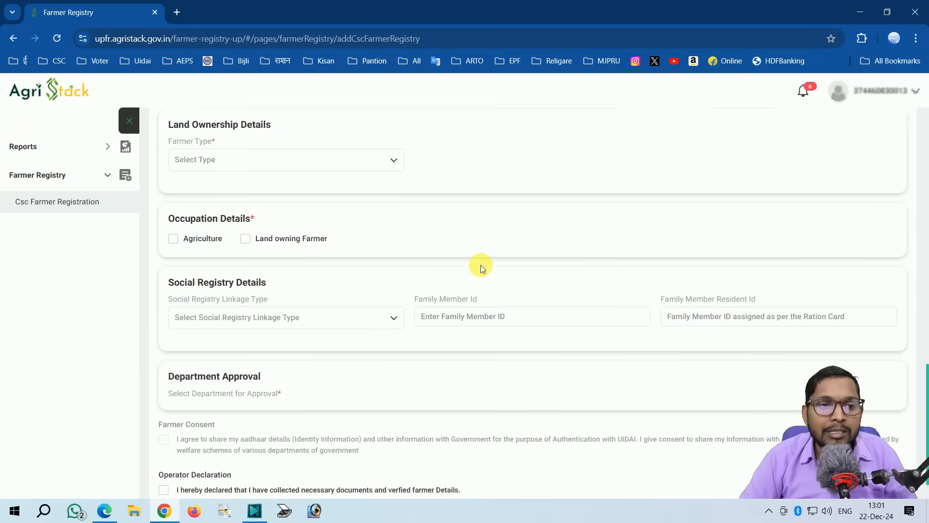
{"action": "scroll", "coordinate": [480, 265], "scroll_direction": "up", "scroll_amount": 1}
{"action": "left_click", "coordinate": [196, 198]}
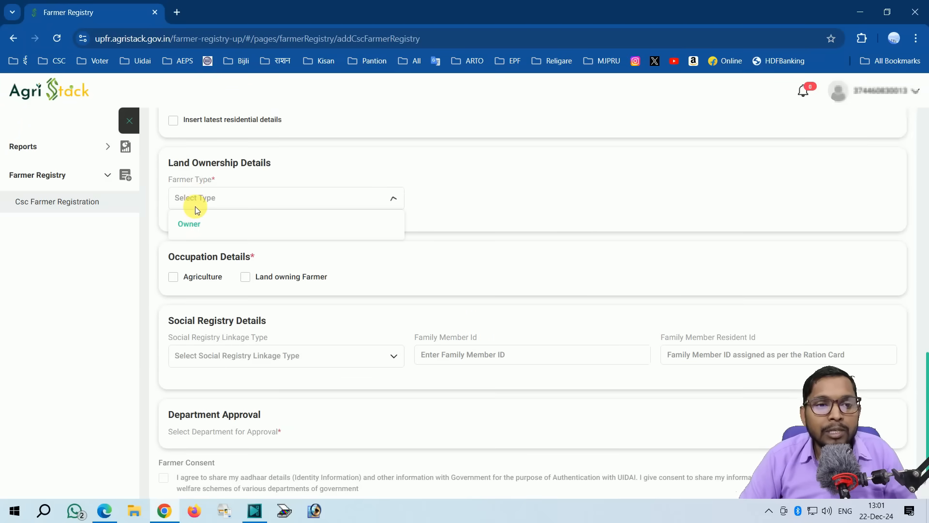
{"action": "left_click", "coordinate": [202, 222]}
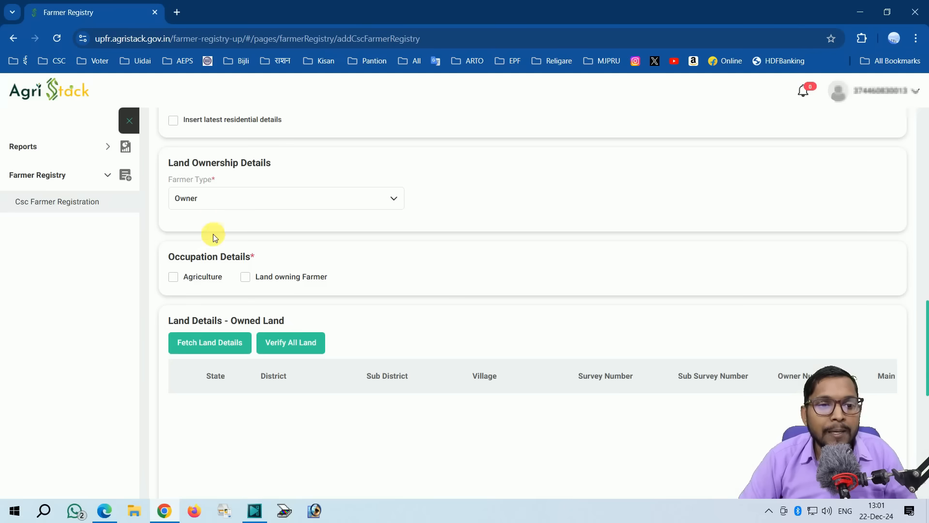
{"action": "left_click", "coordinate": [174, 277]}
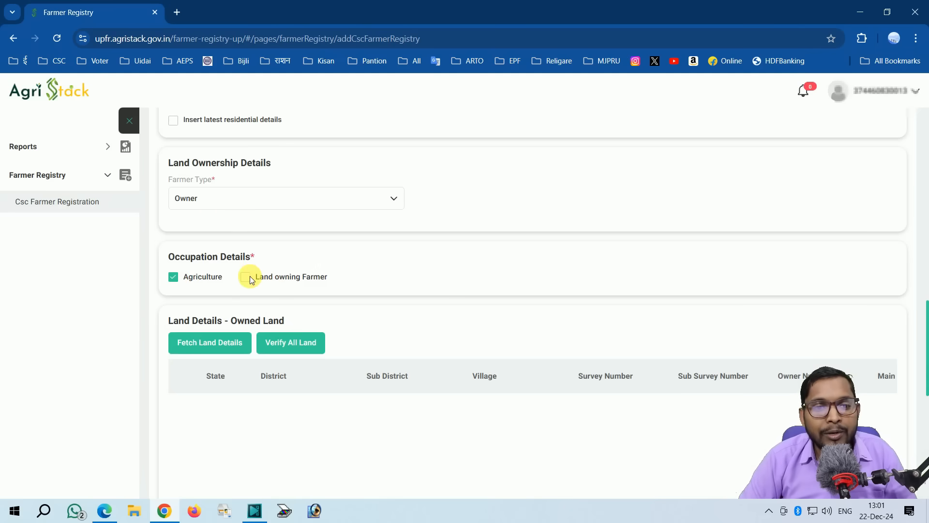
{"action": "left_click", "coordinate": [213, 343]}
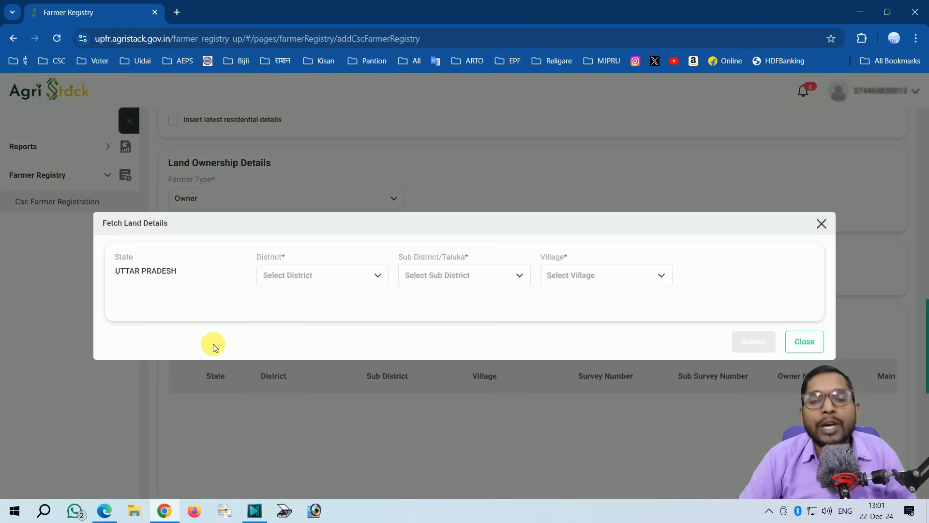
Choose district AMROHA, sub district Amroha, and the village found by searching 'makan'
{"action": "left_click", "coordinate": [325, 276]}
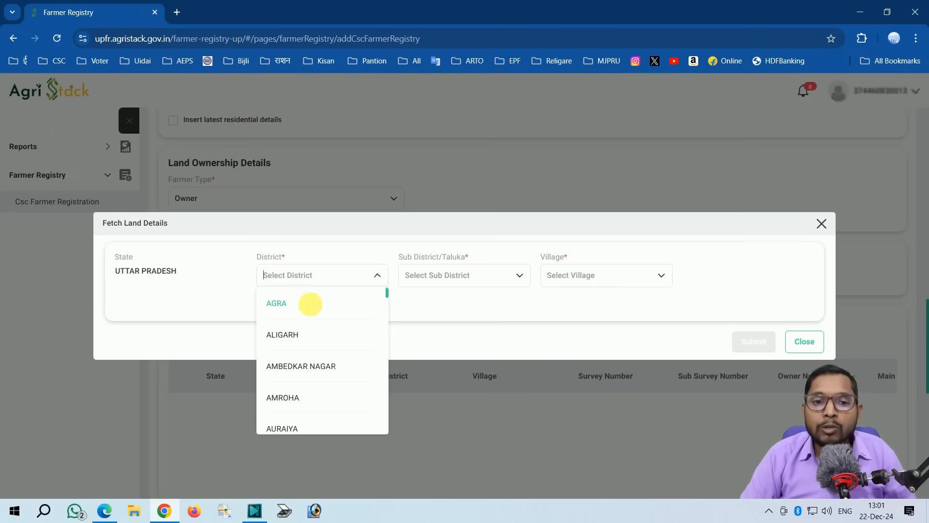
{"action": "left_click", "coordinate": [285, 406]}
{"action": "left_click", "coordinate": [436, 276]}
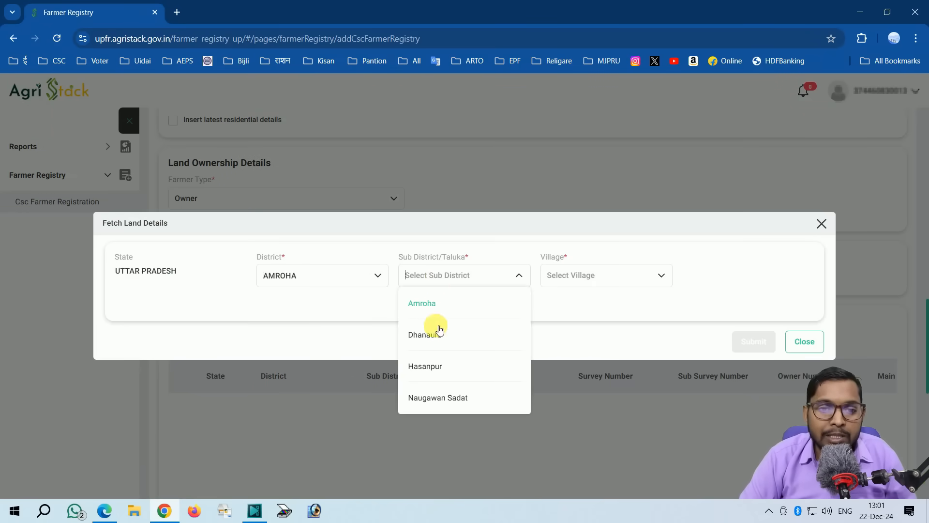
{"action": "left_click", "coordinate": [439, 308]}
{"action": "left_click", "coordinate": [567, 280]}
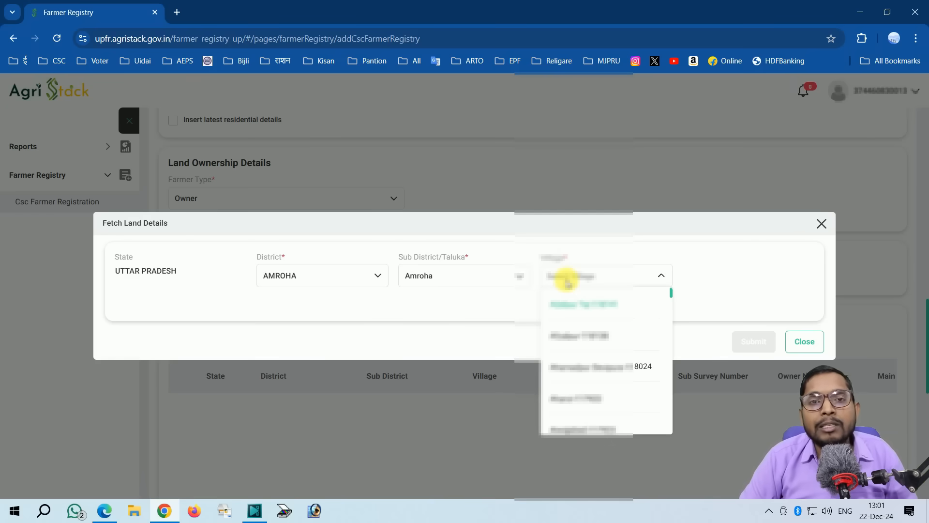
{"action": "type", "text": "makan"}
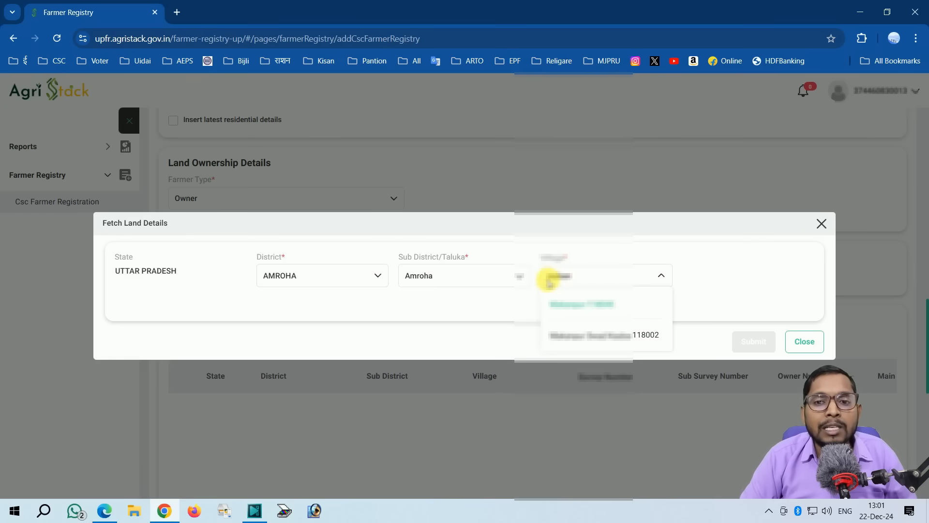
{"action": "left_click", "coordinate": [562, 304]}
Search land records for survey number 39मि and browse the owner list
{"action": "left_click", "coordinate": [210, 311]}
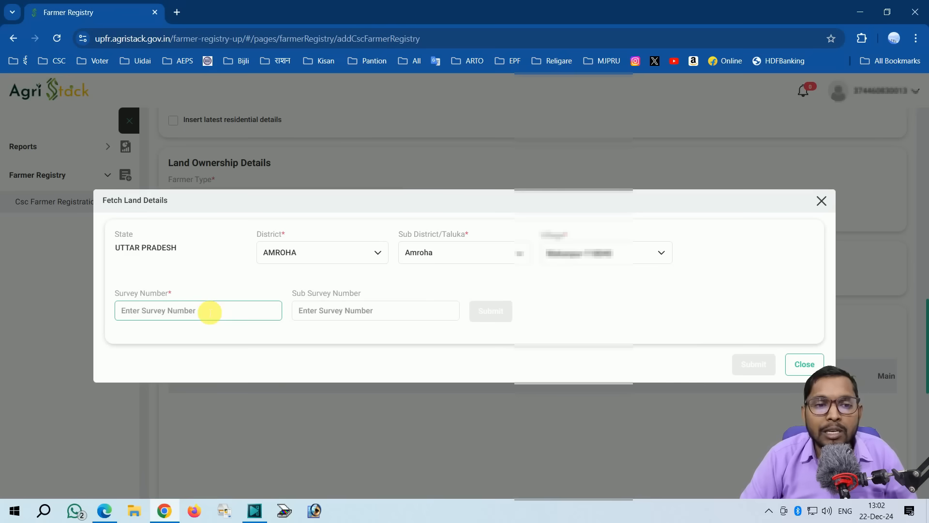
{"action": "type", "text": "39"}
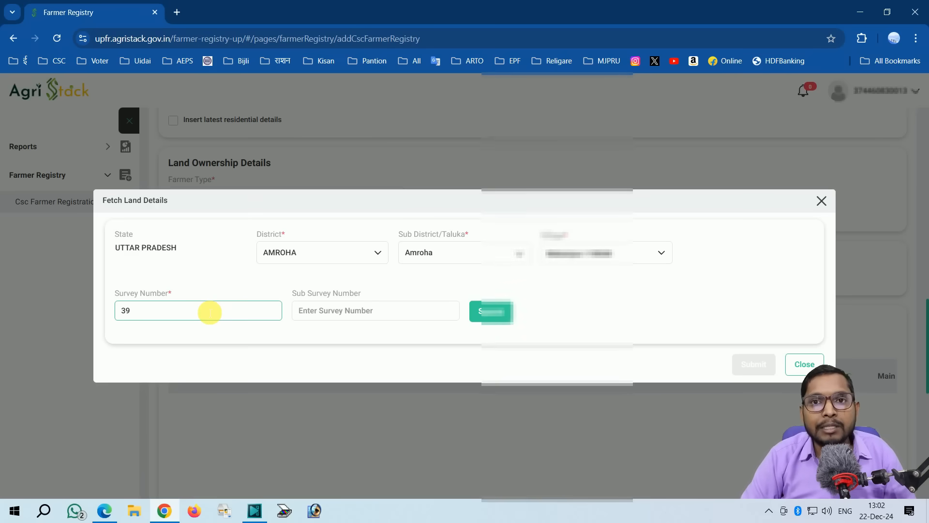
{"action": "key", "text": "alt+shift"}
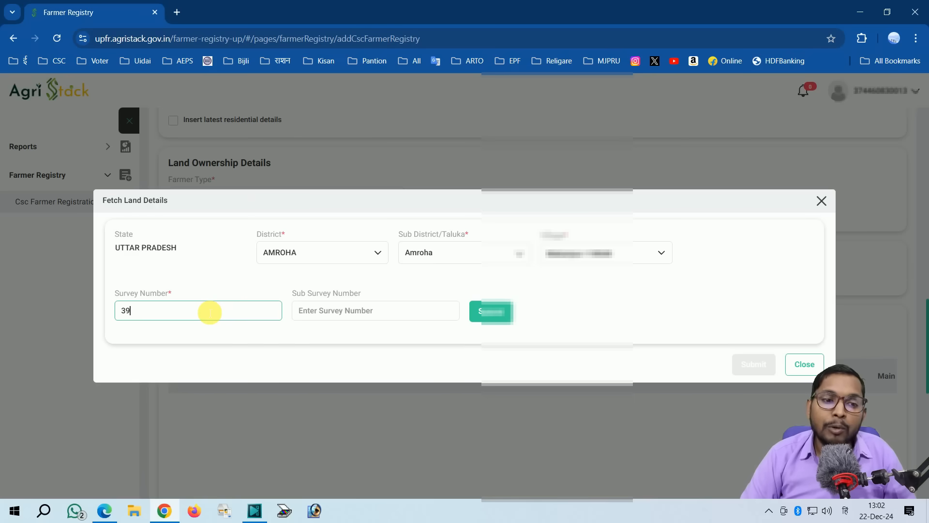
{"action": "type", "text": "mi"}
{"action": "left_click", "coordinate": [139, 325]}
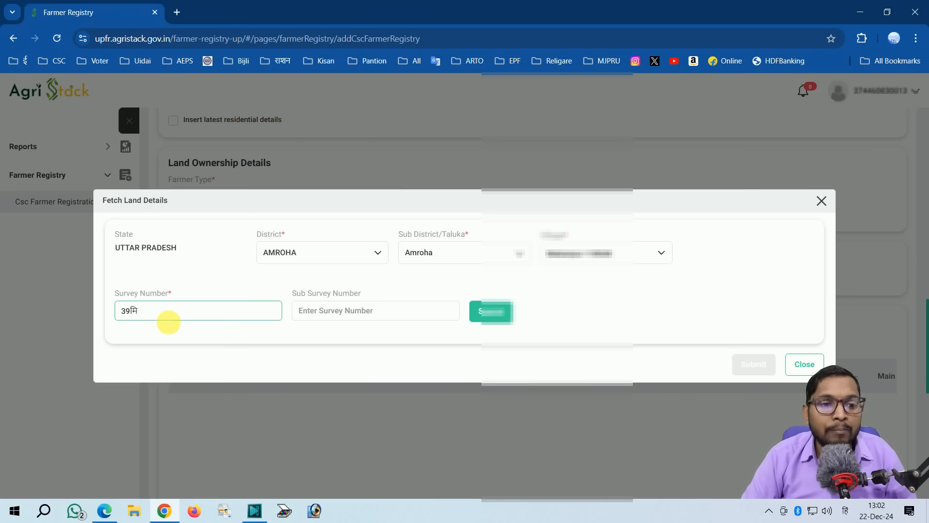
{"action": "left_click", "coordinate": [489, 312]}
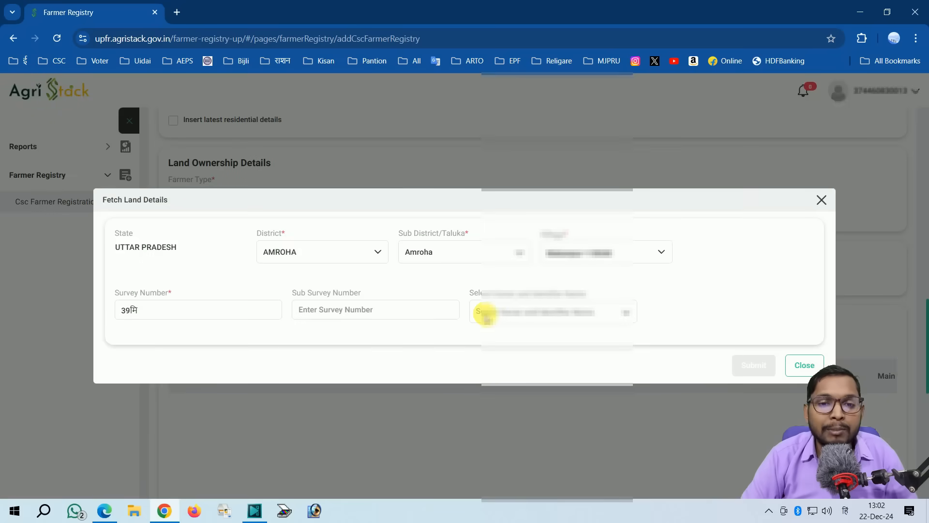
{"action": "left_click", "coordinate": [503, 312]}
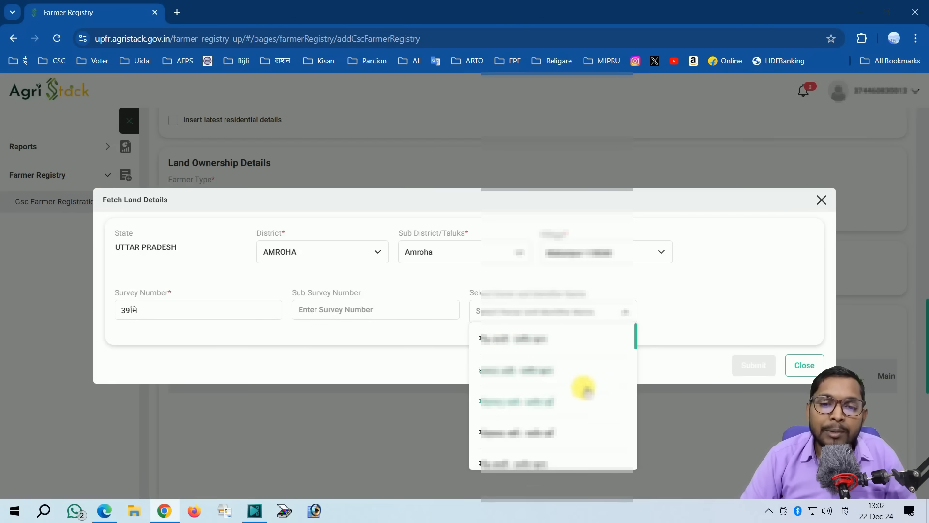
{"action": "scroll", "coordinate": [549, 375], "scroll_direction": "down", "scroll_amount": 2}
{"action": "scroll", "coordinate": [549, 378], "scroll_direction": "down", "scroll_amount": 5}
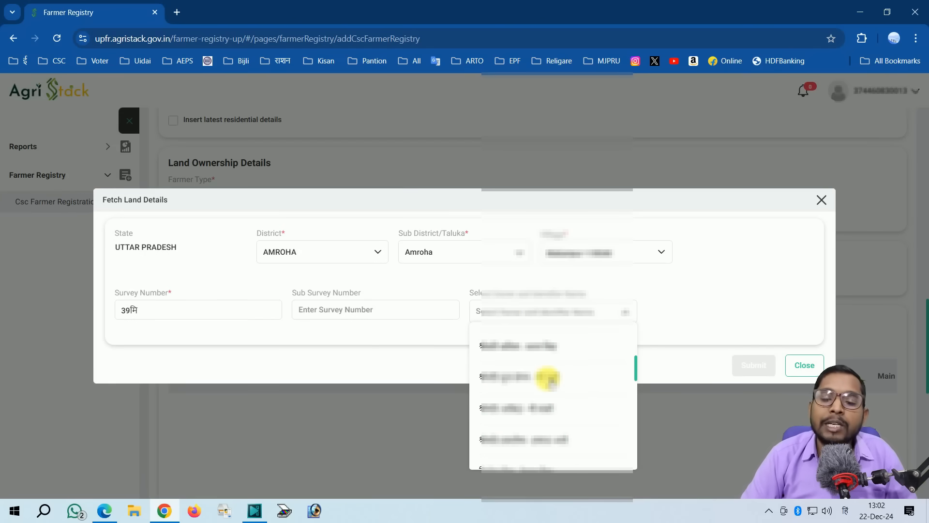
{"action": "scroll", "coordinate": [547, 378], "scroll_direction": "down", "scroll_amount": 4}
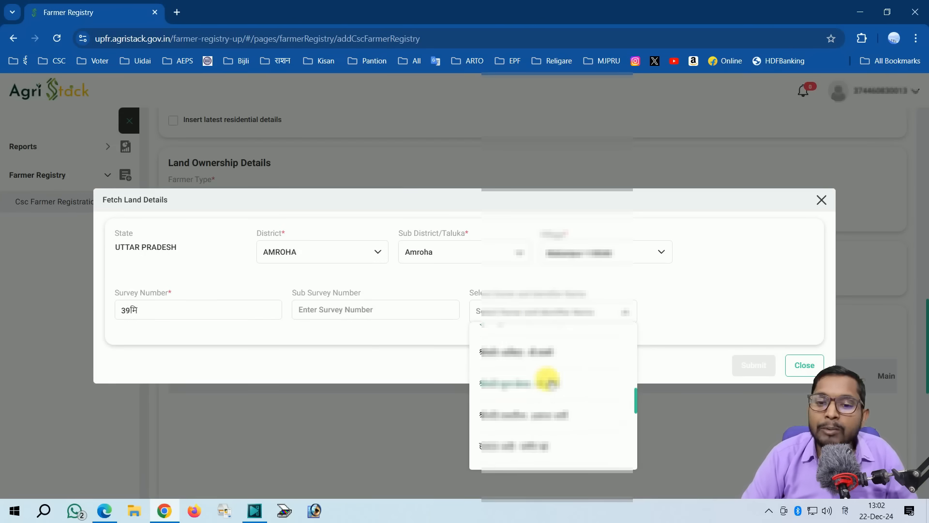
{"action": "scroll", "coordinate": [546, 378], "scroll_direction": "down", "scroll_amount": 4}
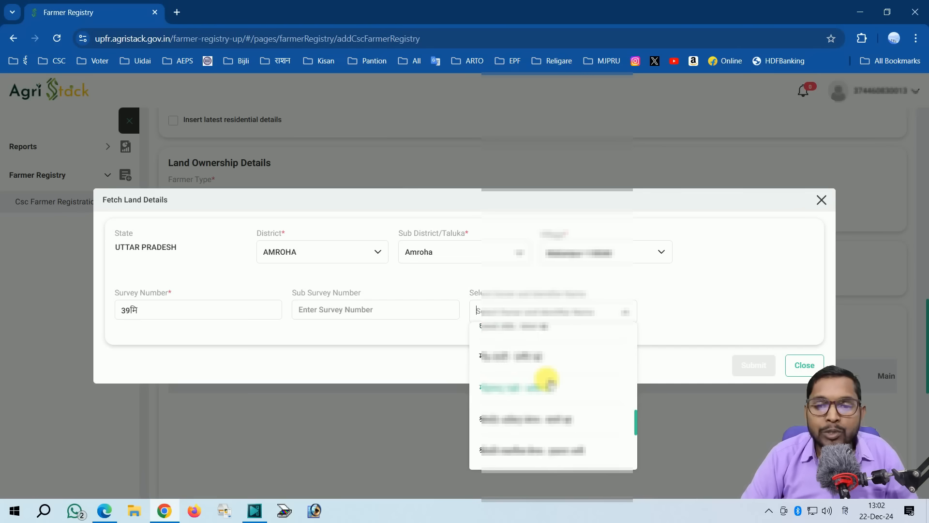
{"action": "scroll", "coordinate": [549, 383], "scroll_direction": "down", "scroll_amount": 2}
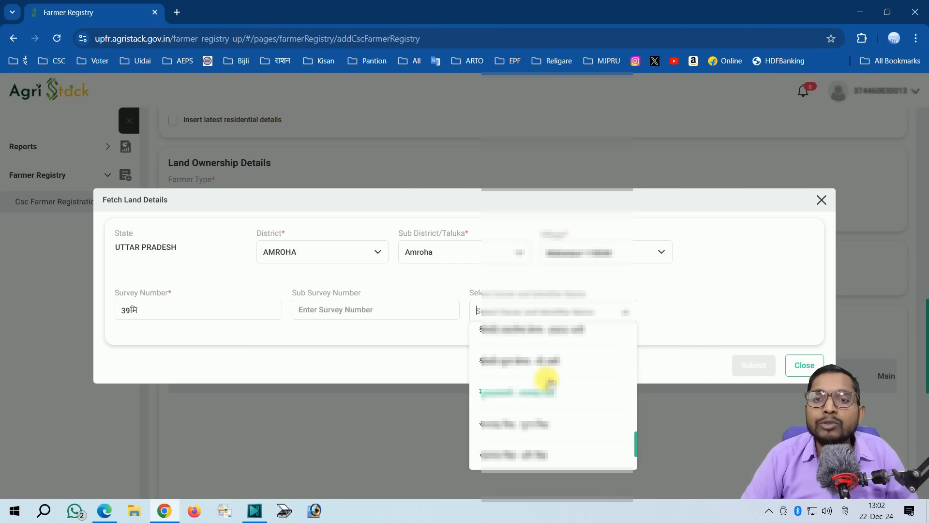
{"action": "left_click", "coordinate": [518, 426]}
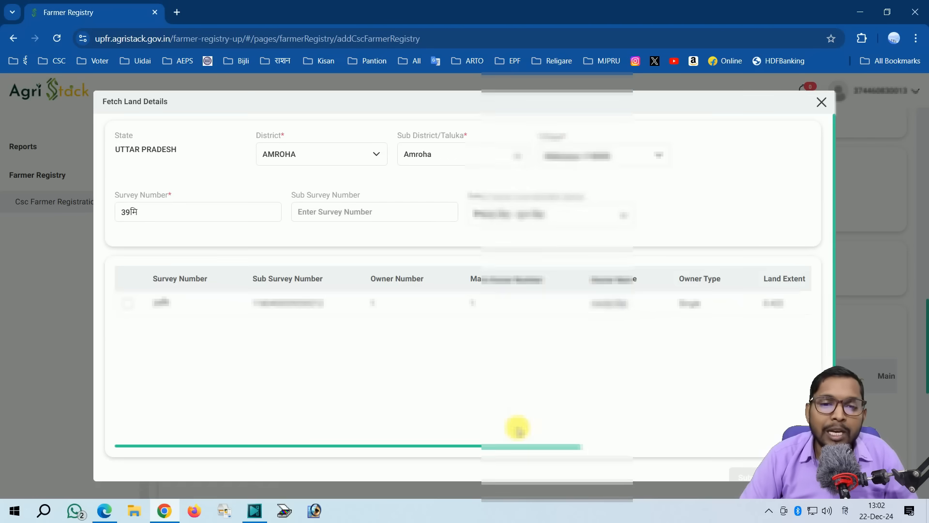
{"action": "left_click", "coordinate": [127, 304]}
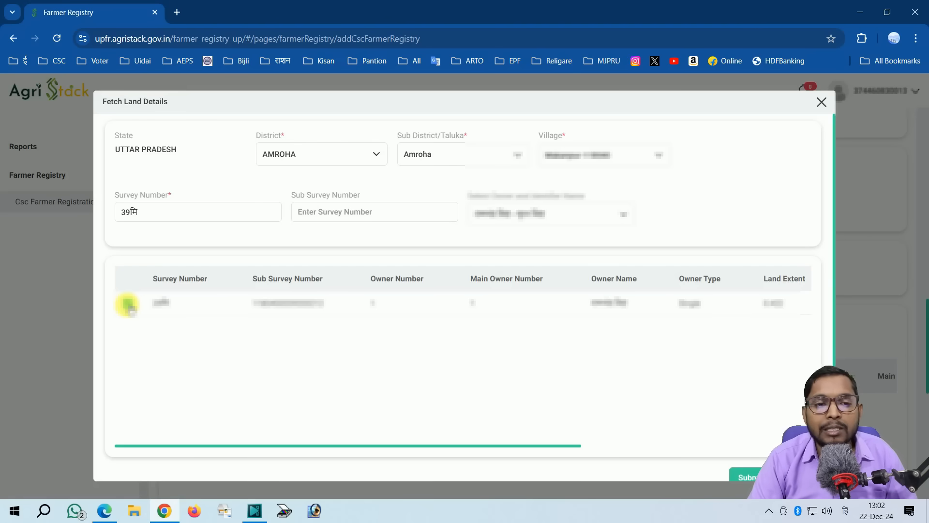
{"action": "left_click", "coordinate": [745, 476]}
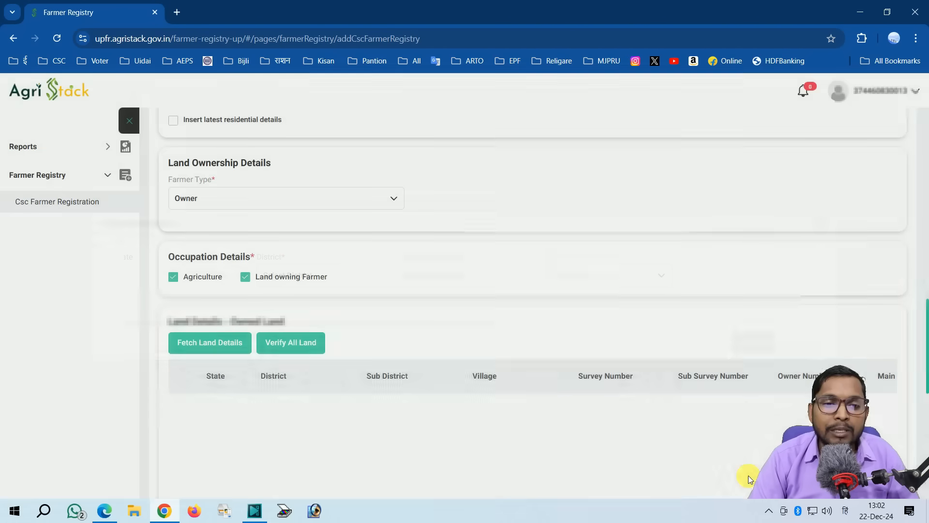
{"action": "left_click", "coordinate": [290, 342]}
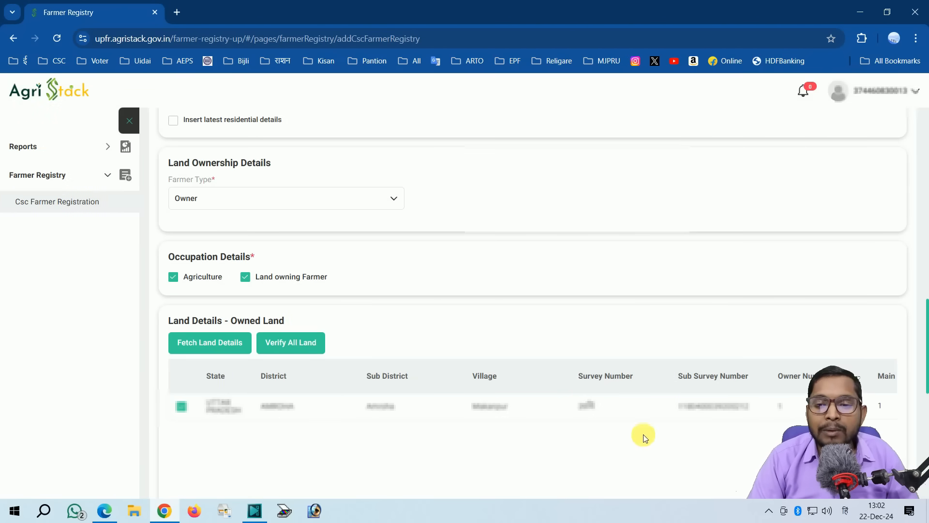
{"action": "scroll", "coordinate": [907, 411], "scroll_direction": "right", "scroll_amount": 2}
{"action": "scroll", "coordinate": [906, 412], "scroll_direction": "right", "scroll_amount": 10}
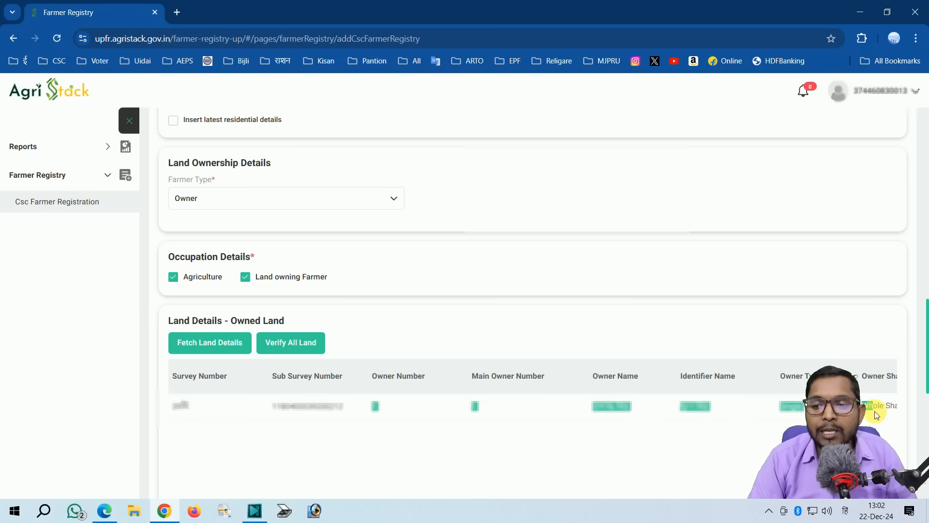
{"action": "scroll", "coordinate": [893, 415], "scroll_direction": "right", "scroll_amount": 2}
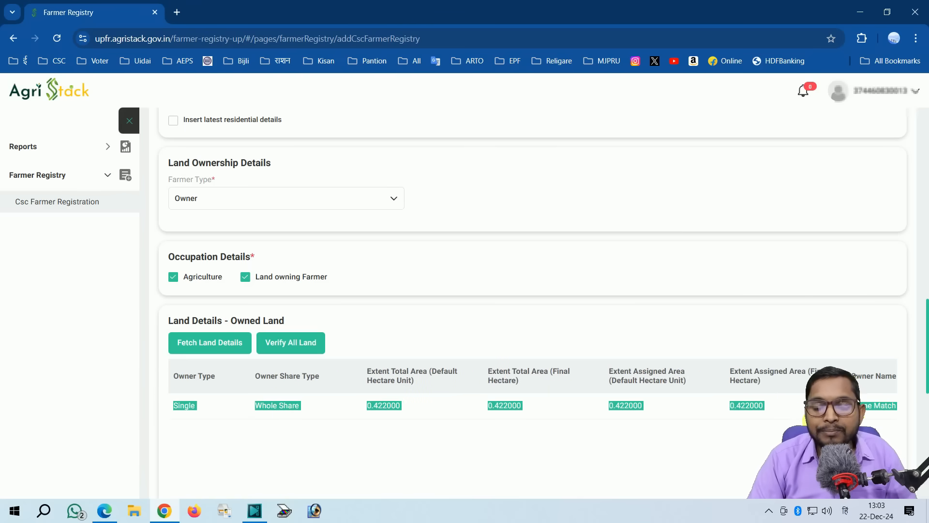
{"action": "scroll", "coordinate": [892, 410], "scroll_direction": "right", "scroll_amount": 2}
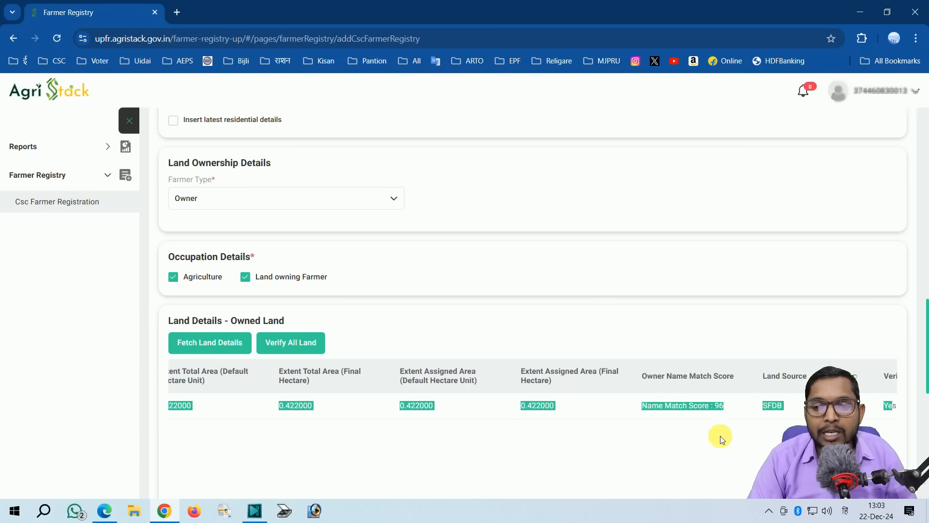
{"action": "left_click", "coordinate": [666, 414]}
{"action": "left_click_drag", "start_coordinate": [648, 409], "coordinate": [728, 407]}
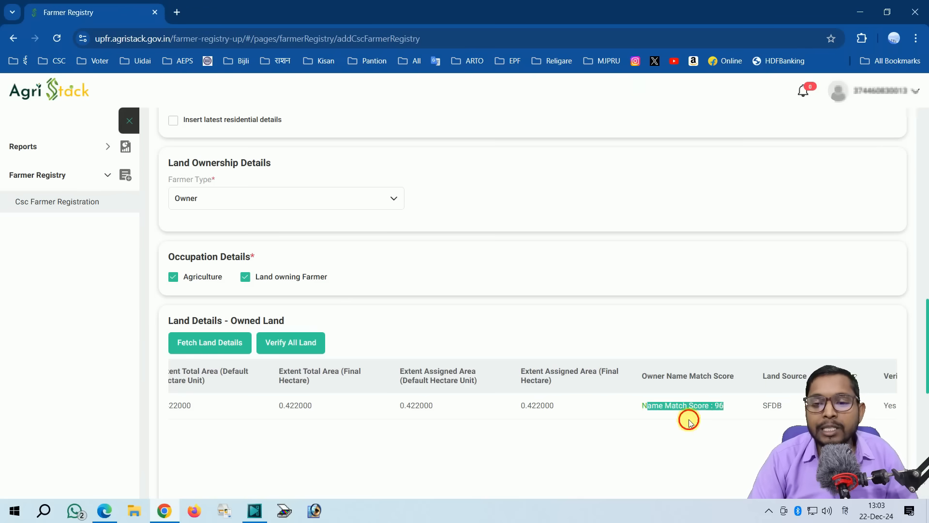
{"action": "left_click", "coordinate": [648, 410]}
{"action": "left_click_drag", "start_coordinate": [648, 410], "coordinate": [726, 407]}
{"action": "left_click", "coordinate": [715, 420]}
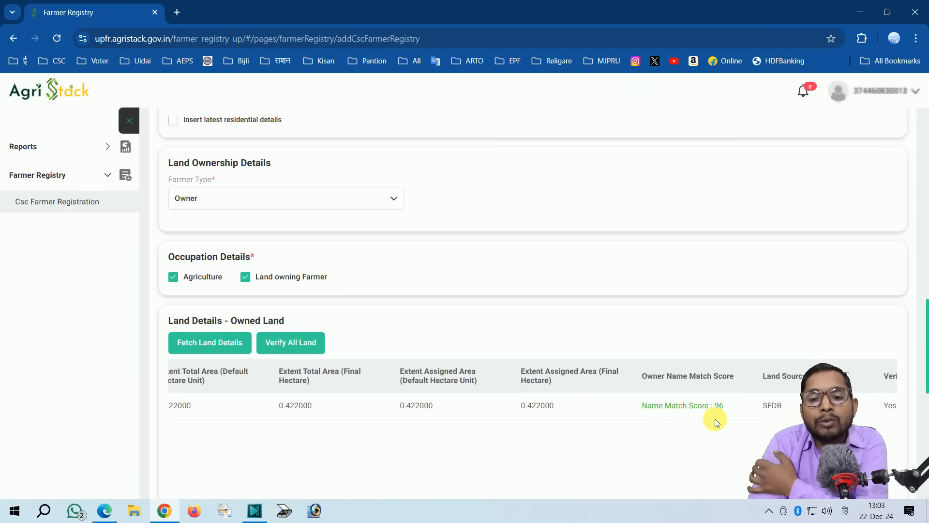
Select Revenue, tick Farmer Consent and Operator Declaration, save, and proceed to OTP eSign
{"action": "scroll", "coordinate": [923, 334], "scroll_direction": "down", "scroll_amount": 3}
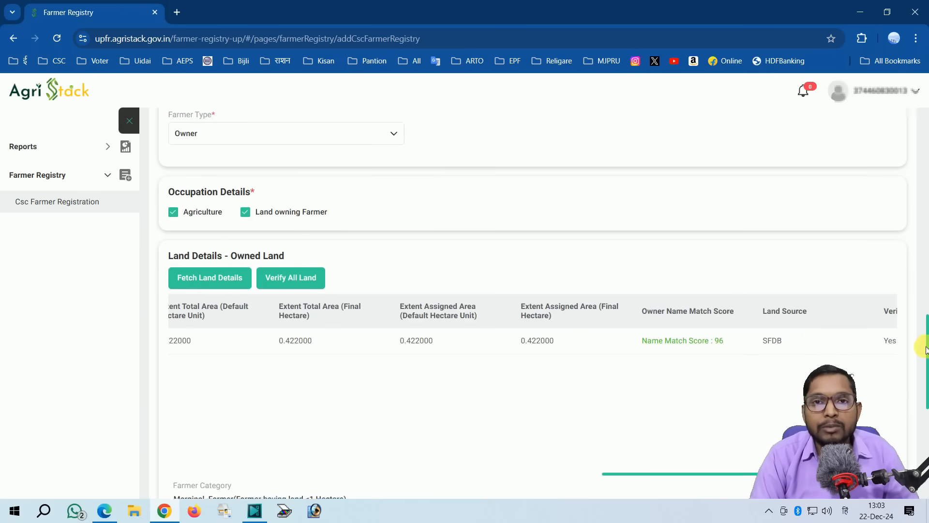
{"action": "left_click_drag", "start_coordinate": [925, 370], "coordinate": [925, 445]}
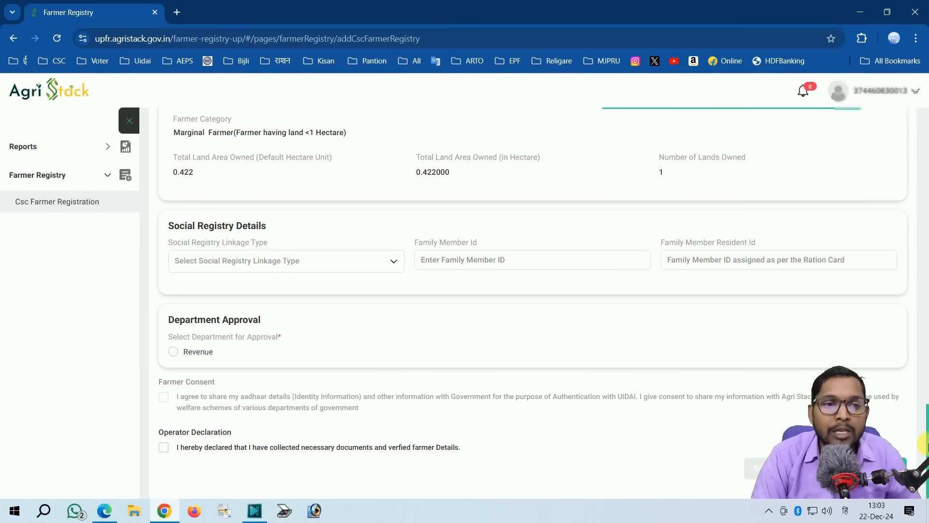
{"action": "left_click", "coordinate": [175, 352]}
{"action": "left_click", "coordinate": [164, 396]}
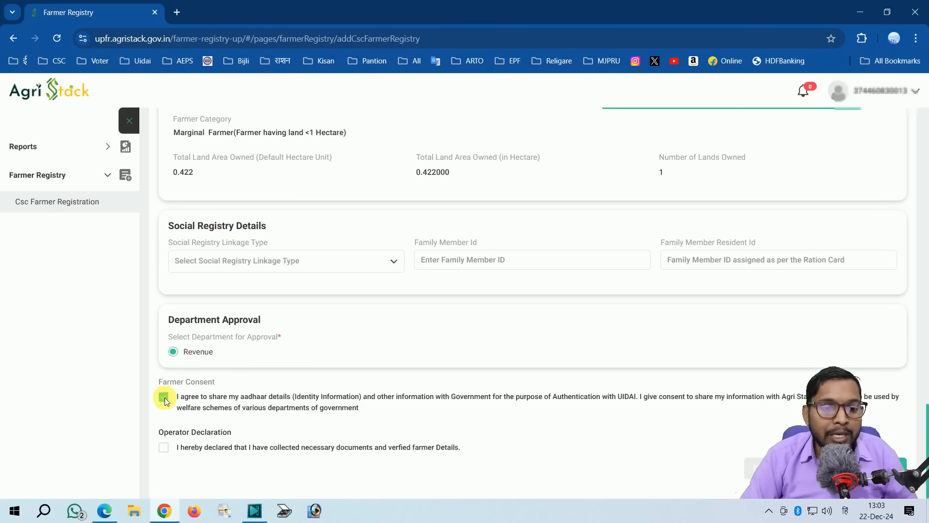
{"action": "left_click", "coordinate": [164, 445]}
{"action": "left_click", "coordinate": [163, 446]}
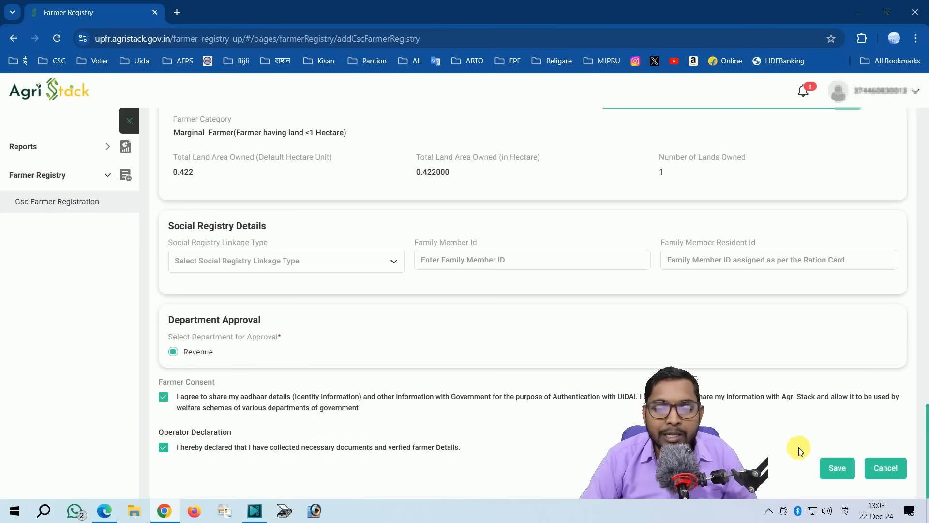
{"action": "left_click", "coordinate": [832, 472]}
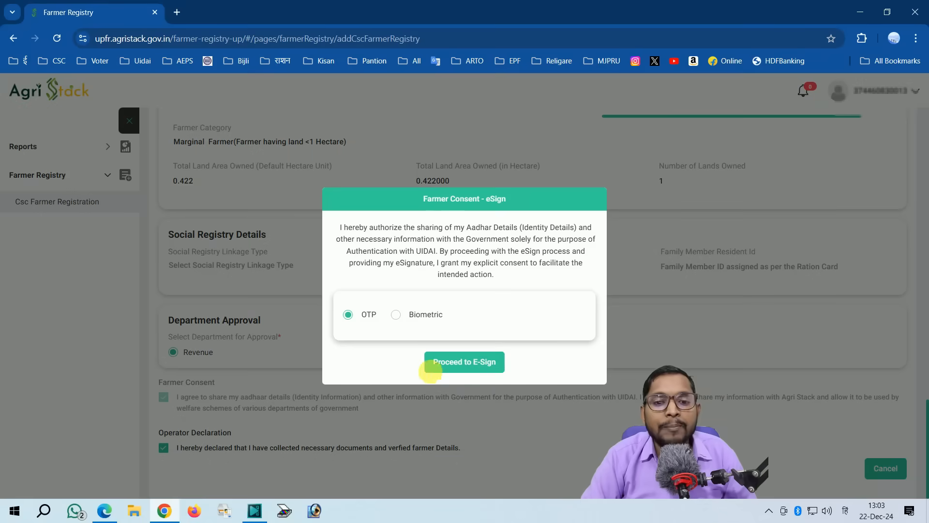
{"action": "left_click", "coordinate": [446, 364]}
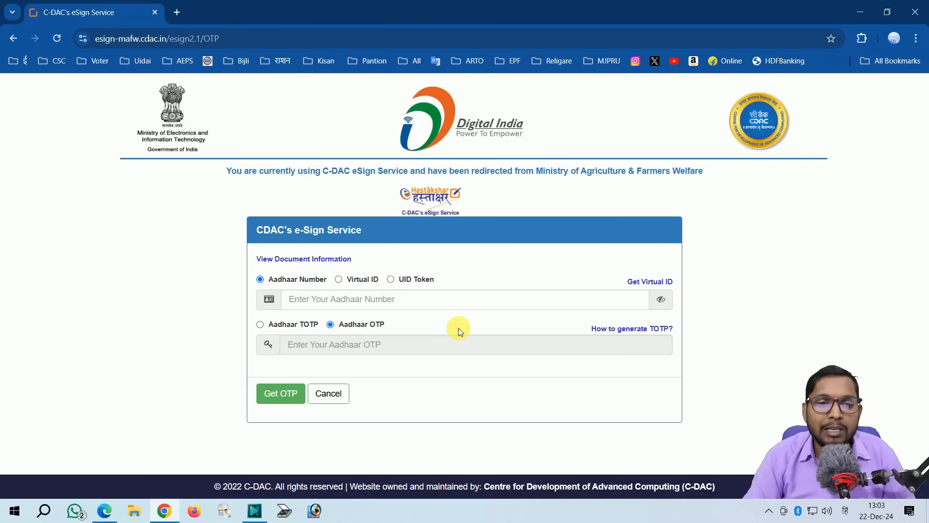
eSign the registration using the farmer's Aadhaar number and the received OTP
{"action": "left_click", "coordinate": [463, 303]}
{"action": "type", "text": "••••"}
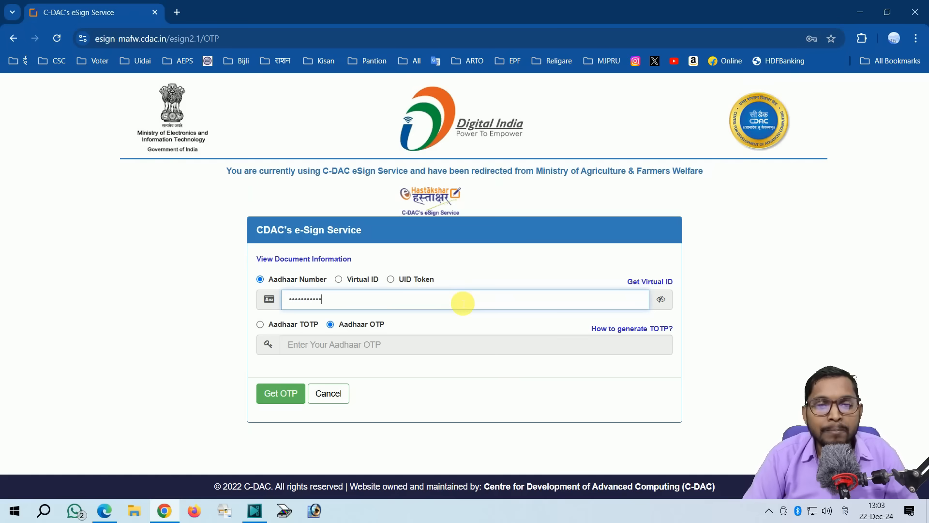
{"action": "left_click", "coordinate": [266, 395]}
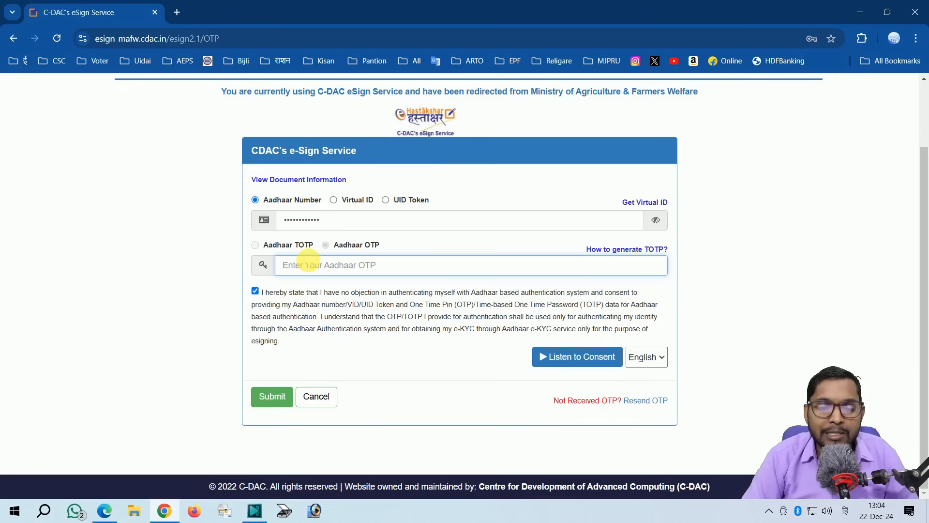
{"action": "type", "text": "••••••"}
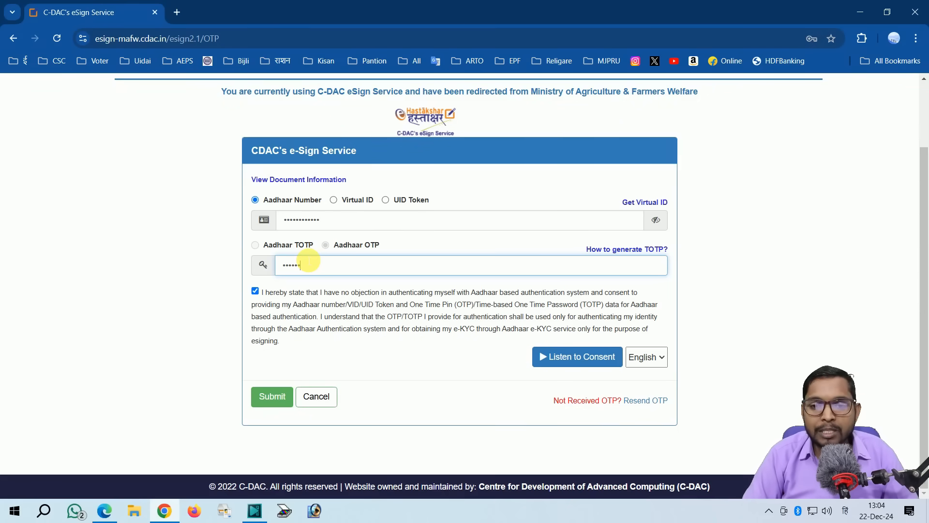
{"action": "left_click", "coordinate": [268, 393]}
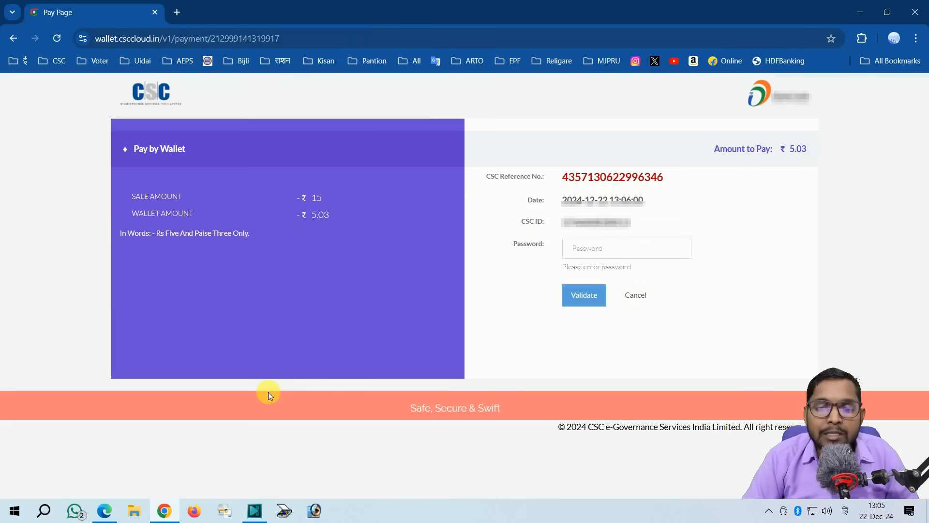
Validate the CSC password and enter the wallet PIN to pay ₹5.03
{"action": "left_click", "coordinate": [588, 256]}
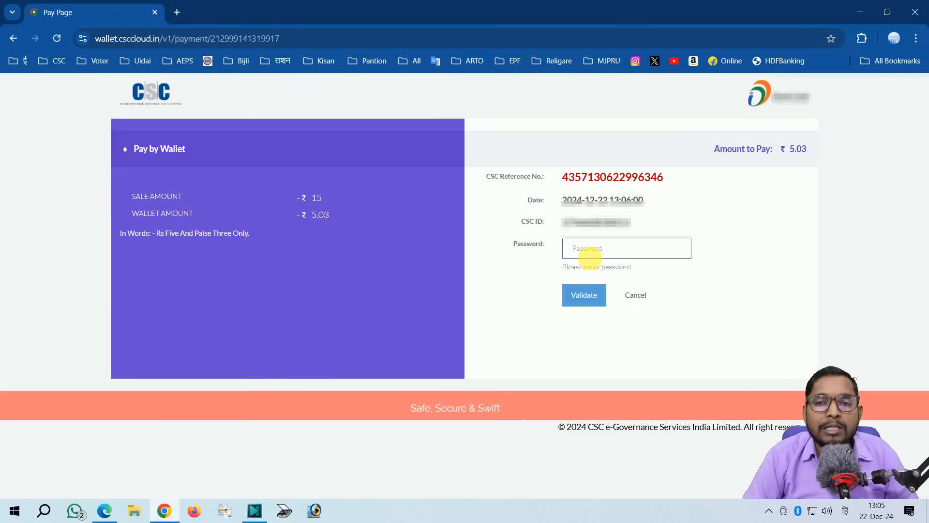
{"action": "type", "text": "*****"}
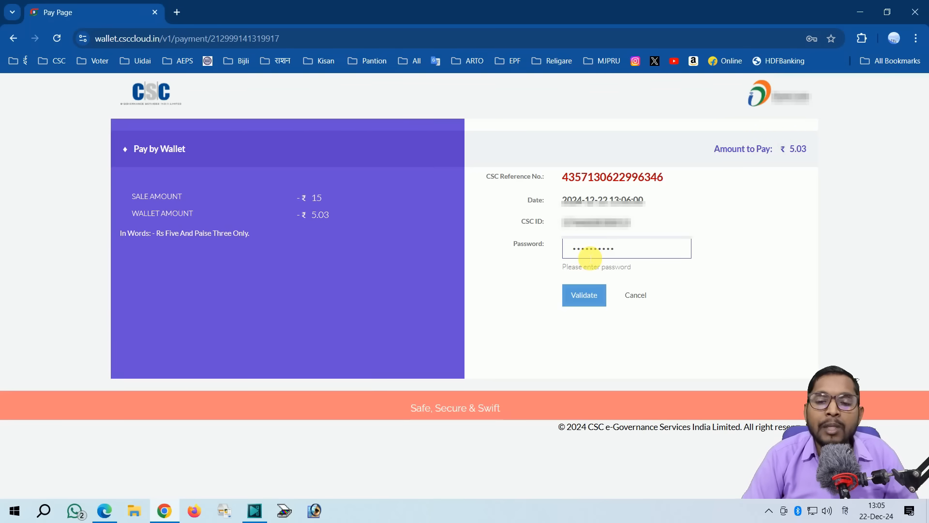
{"action": "left_click", "coordinate": [580, 293]}
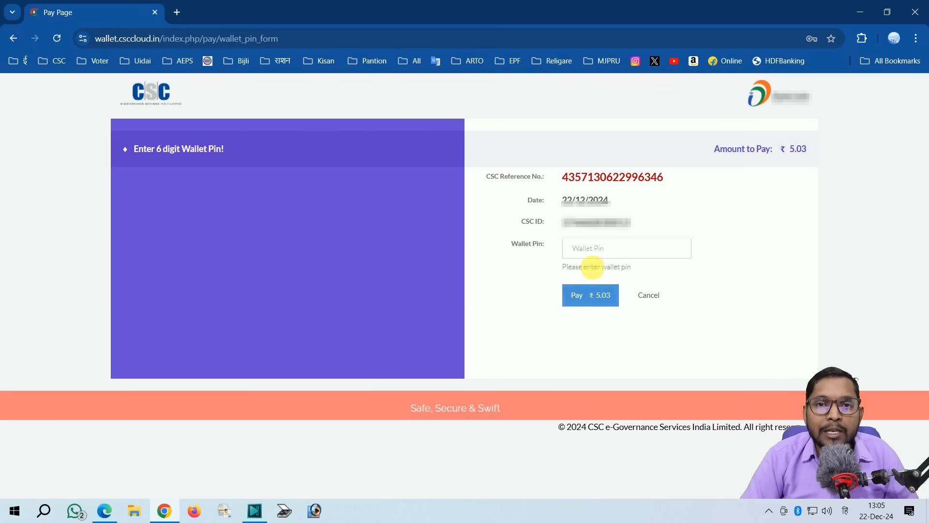
{"action": "left_click", "coordinate": [597, 256]}
{"action": "type", "text": "***"}
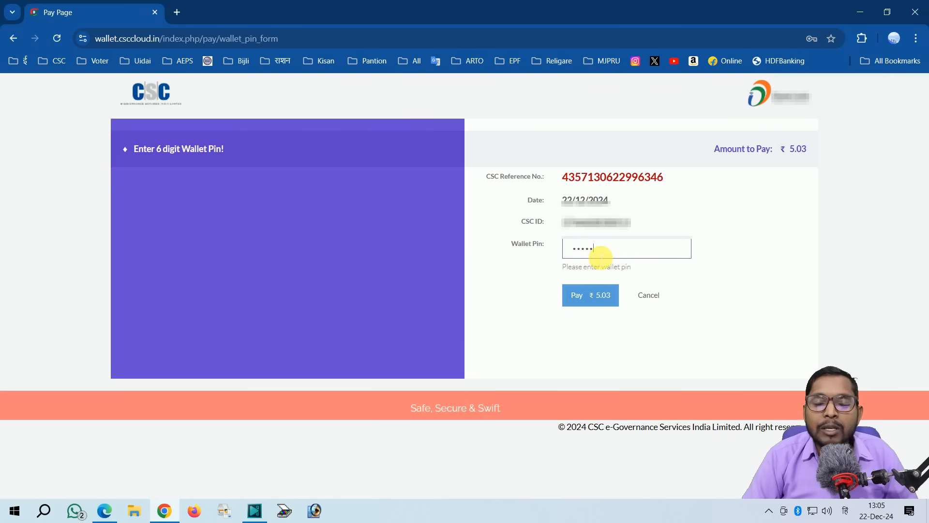
{"action": "left_click", "coordinate": [586, 294]}
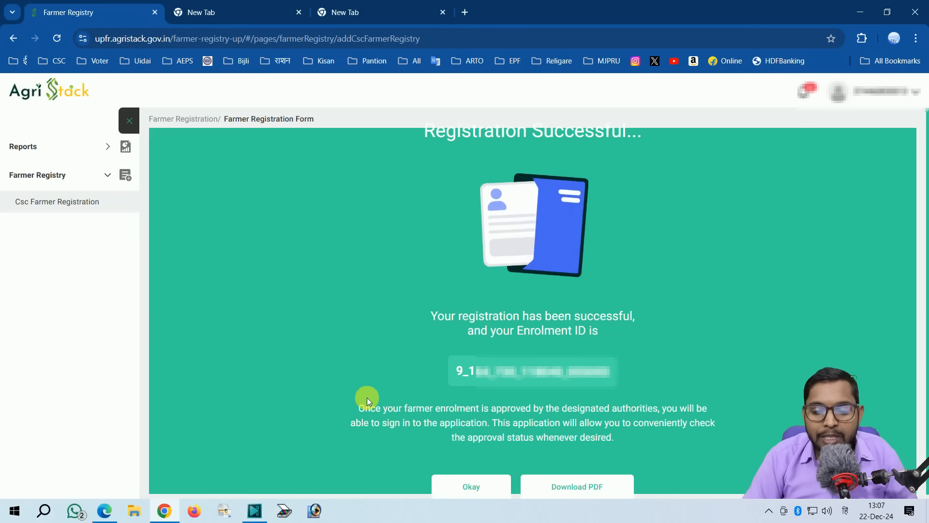
Download and print the enrolment PDF, then load the pasted AgriStack registry address in a new tab
{"action": "left_click", "coordinate": [597, 489]}
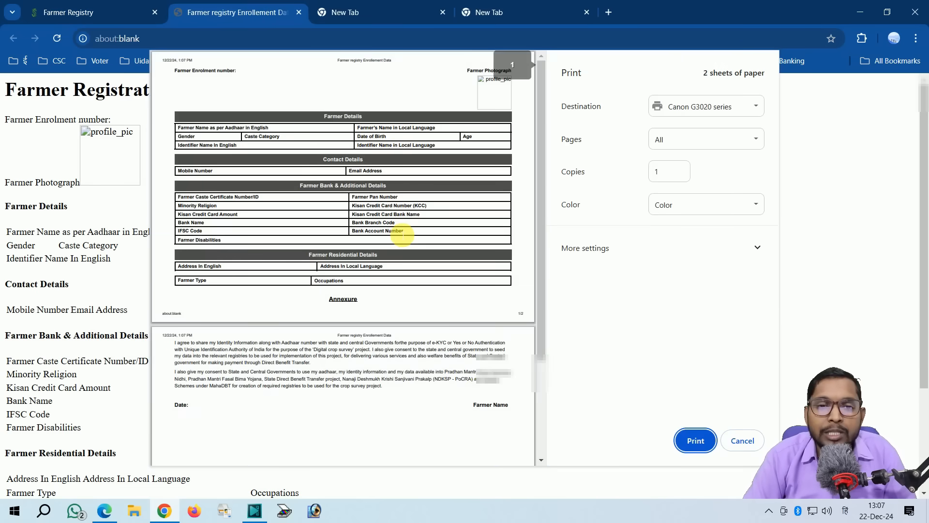
{"action": "left_click", "coordinate": [699, 438]}
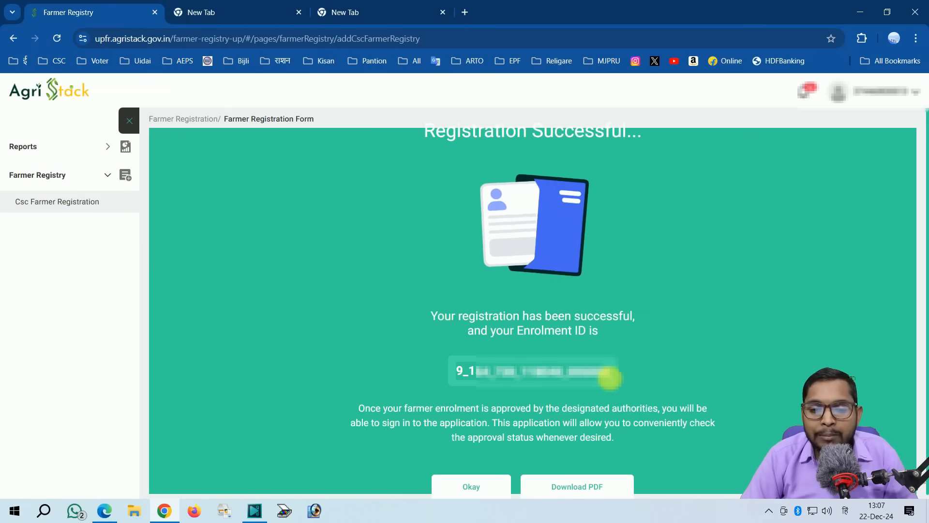
{"action": "left_click", "coordinate": [325, 10]}
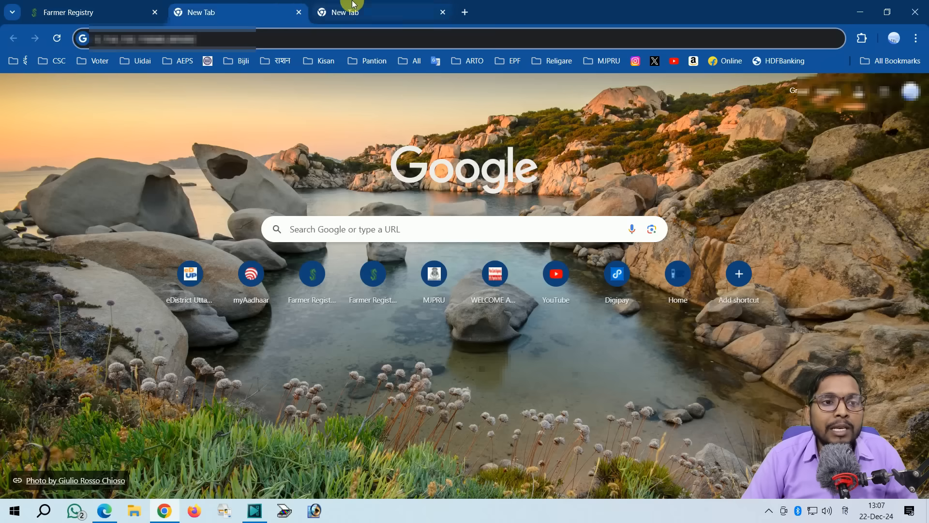
{"action": "left_click", "coordinate": [294, 43]}
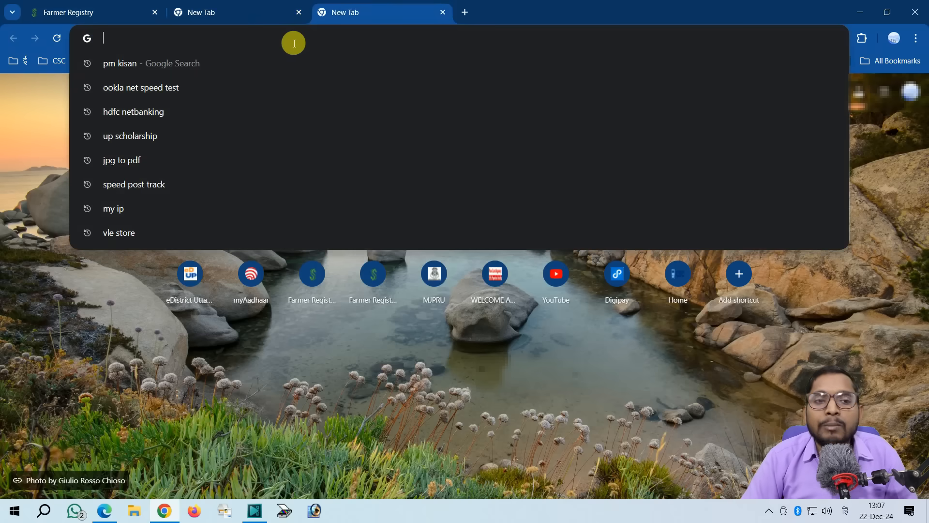
{"action": "type", "text": "p"}
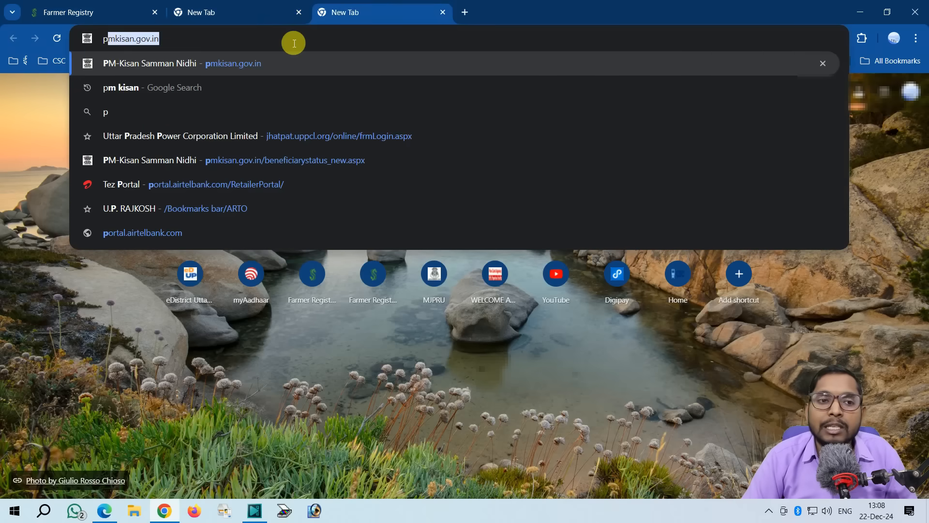
{"action": "key", "text": "Escape"}
{"action": "key", "text": "Escape"}
{"action": "key", "text": "ctrl+v"}
{"action": "key", "text": "Return"}
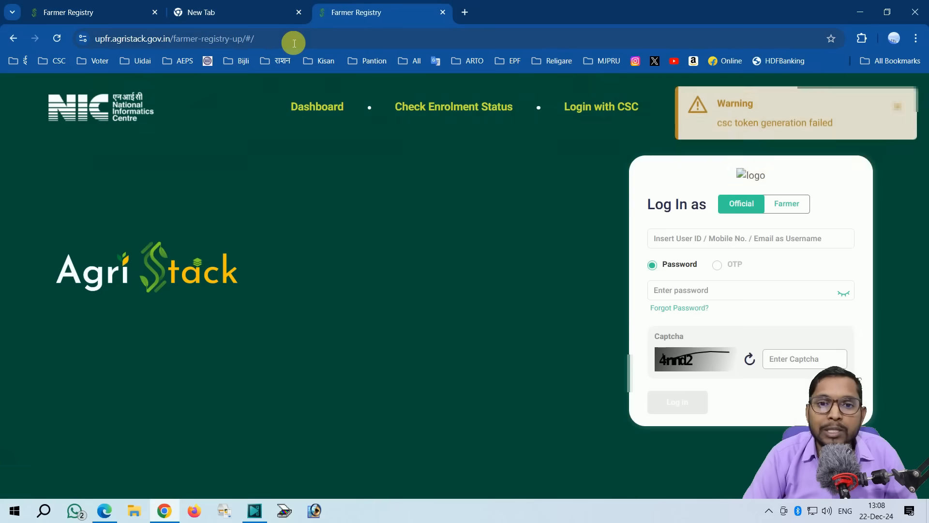
Look up the pasted Enrolment ID's status, which shows PENDING
{"action": "left_click", "coordinate": [438, 108]}
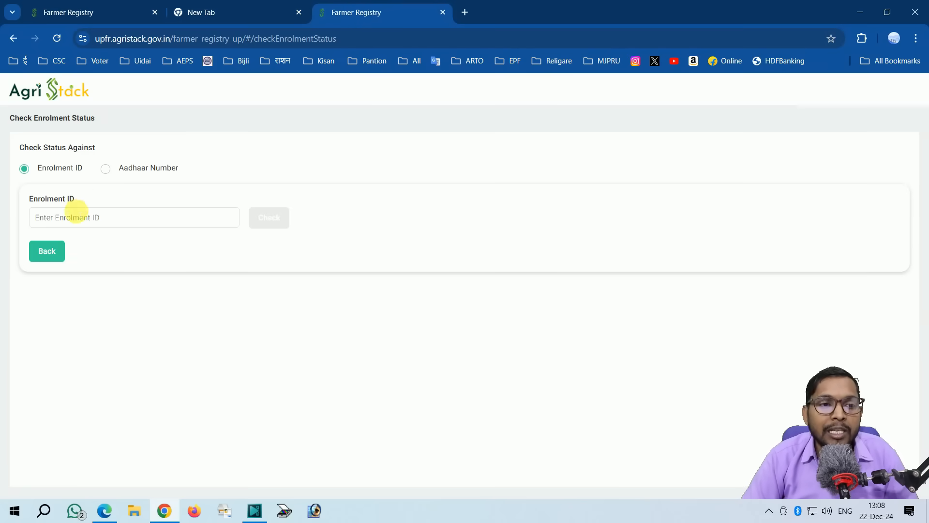
{"action": "left_click", "coordinate": [76, 213]}
{"action": "key", "text": "ctrl+v"}
{"action": "left_click", "coordinate": [277, 217]}
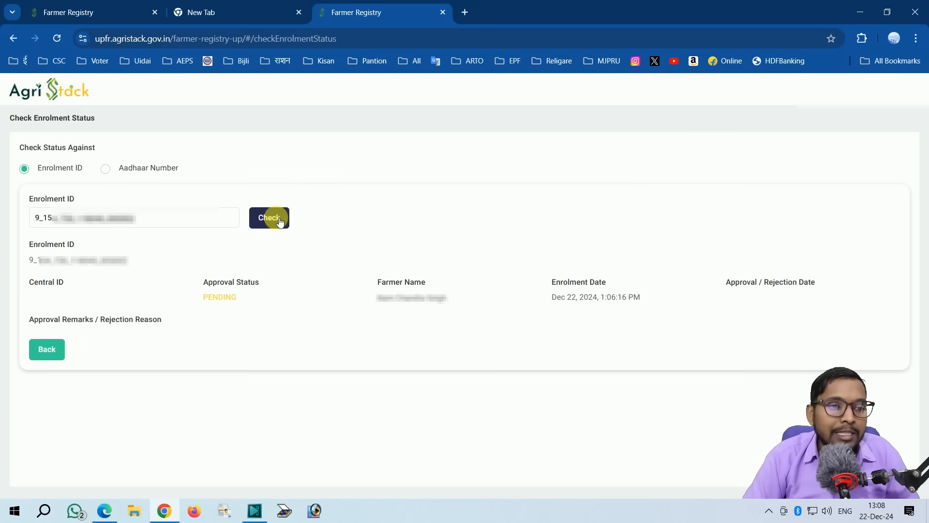
Print the enrolment status page on the HP LaserJet M1005
{"action": "key", "text": "ctrl+p"}
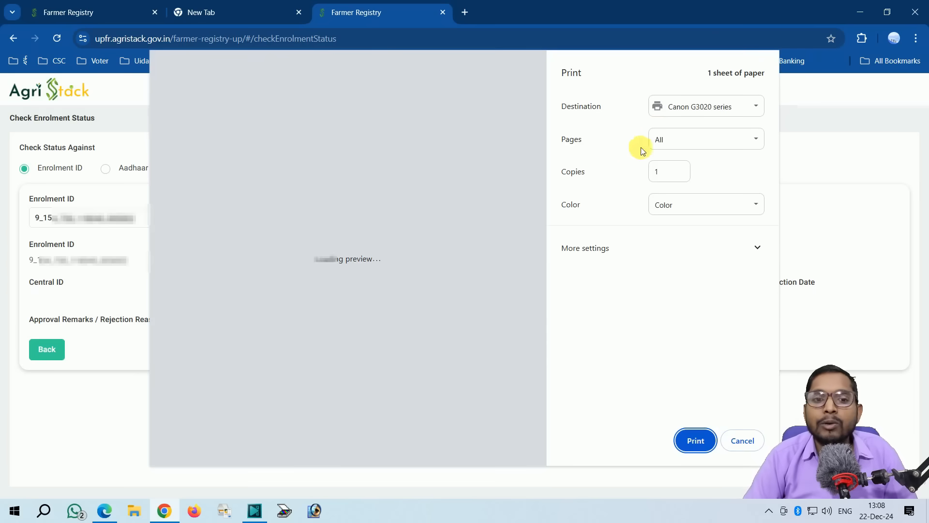
{"action": "left_click", "coordinate": [670, 114]}
{"action": "left_click", "coordinate": [682, 139]}
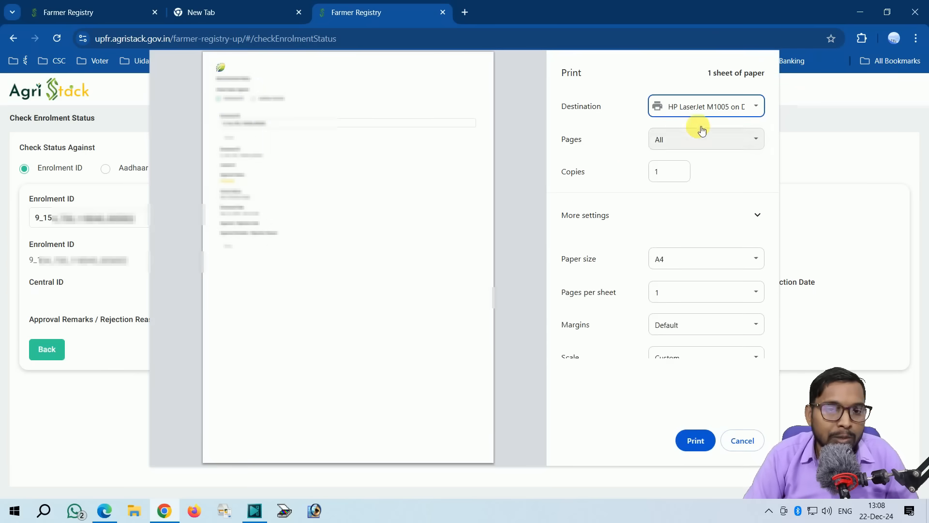
{"action": "left_click", "coordinate": [606, 212]}
{"action": "scroll", "coordinate": [674, 356], "scroll_direction": "down", "scroll_amount": 1}
{"action": "left_click", "coordinate": [697, 440]}
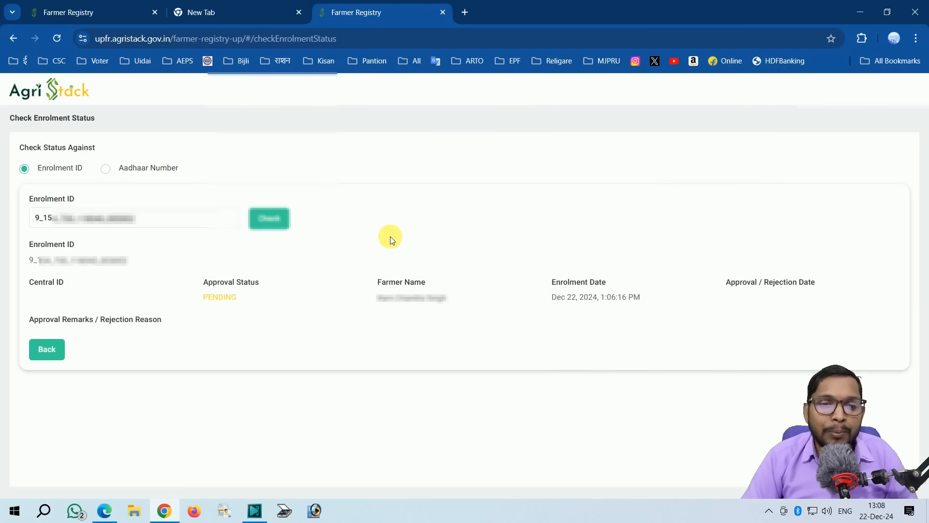